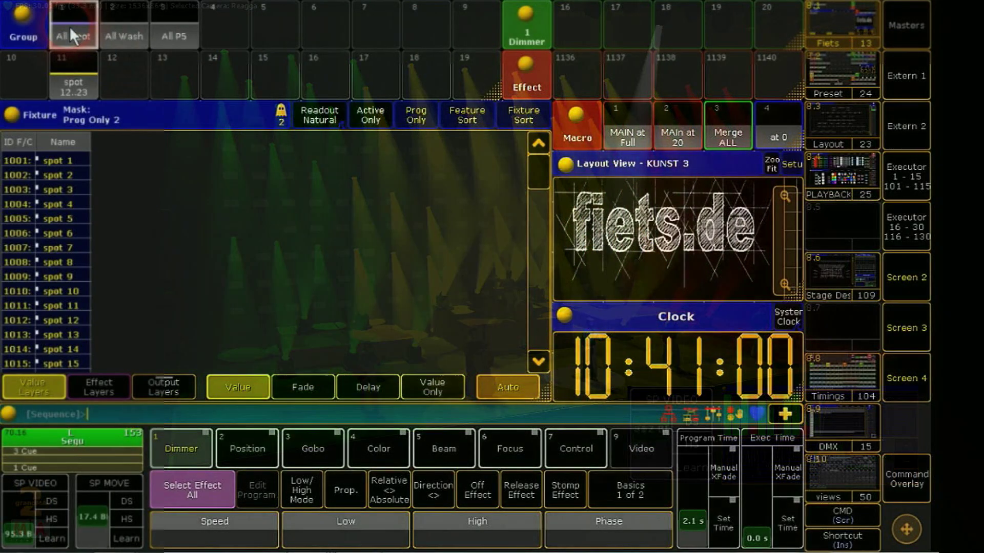
Step: Bring up the dimmer's Form effect layer and open the form choices for Dim
left_click(208, 445)
left_click(342, 485)
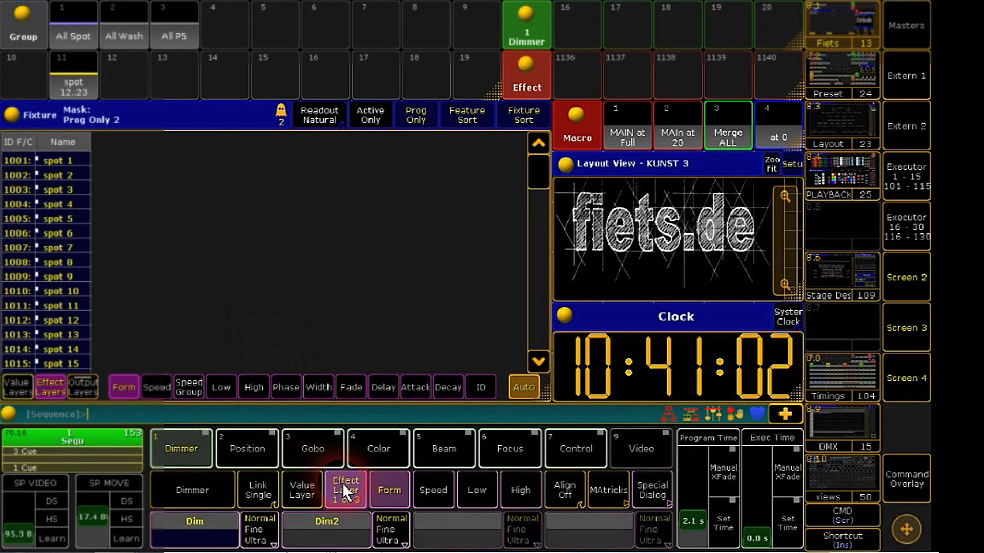
left_click(288, 515)
left_click(401, 487)
left_click(214, 533)
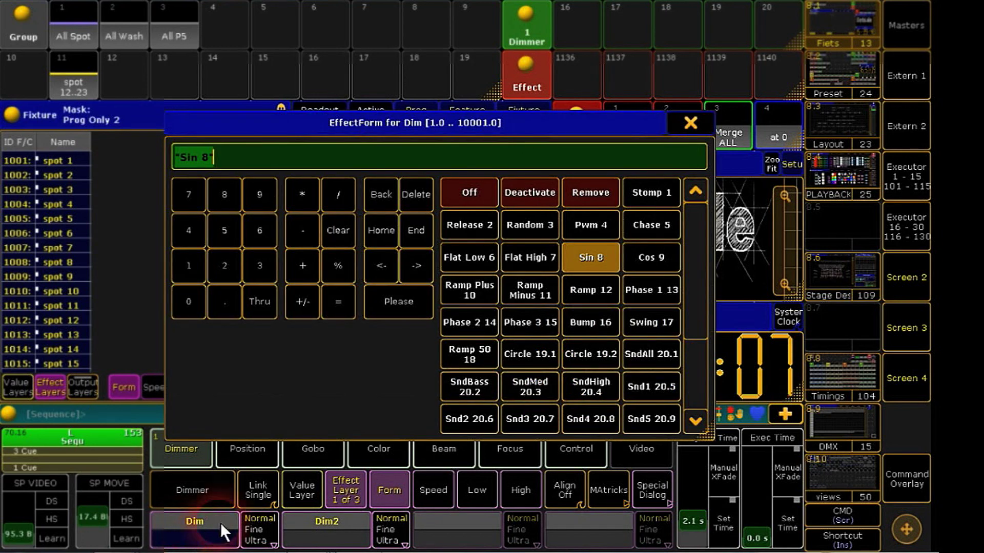
Step: Try SndBass and SndMed, settle on another Snd form, then clear the programmer
left_click(446, 376)
left_click(526, 387)
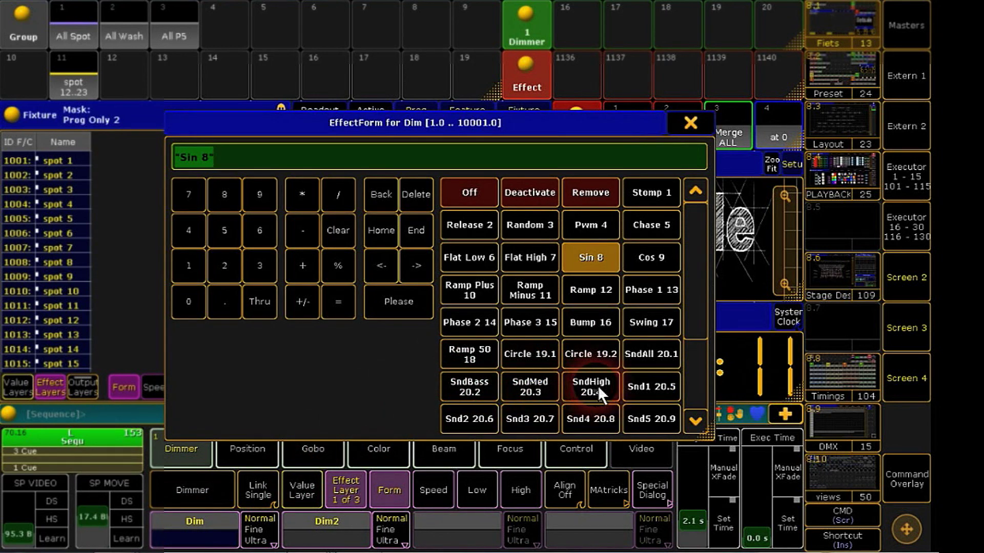
left_click(509, 419)
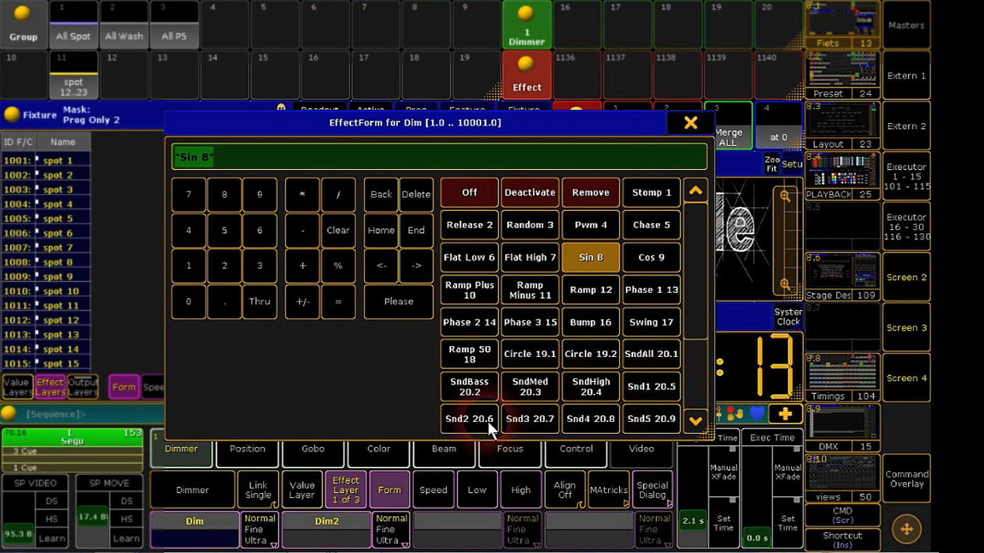
left_click(686, 124)
left_click(893, 464)
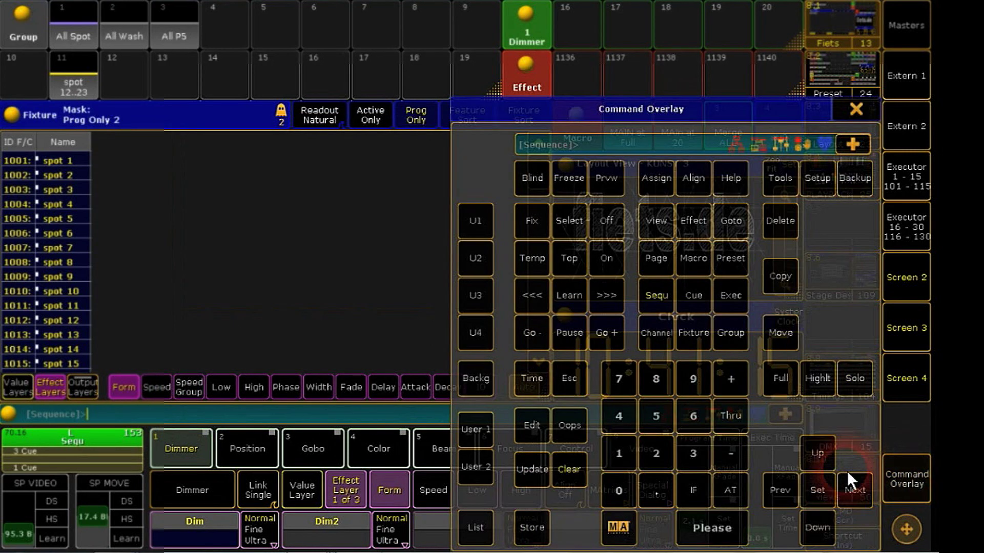
left_click(569, 470)
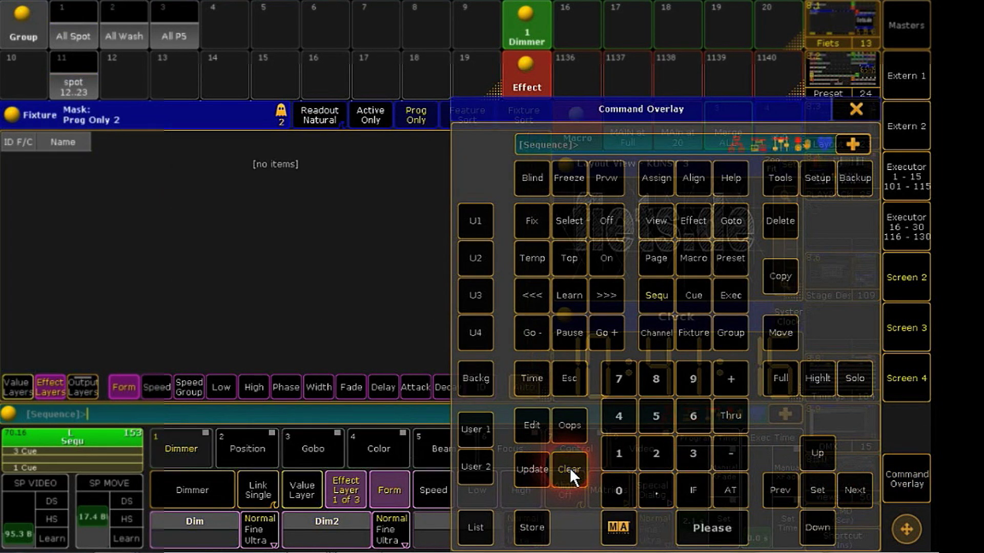
Step: In the Stage Des view, start executors 1 and 2 and lower SP MOVE to 12.4 BPM
left_click(856, 113)
left_click(842, 275)
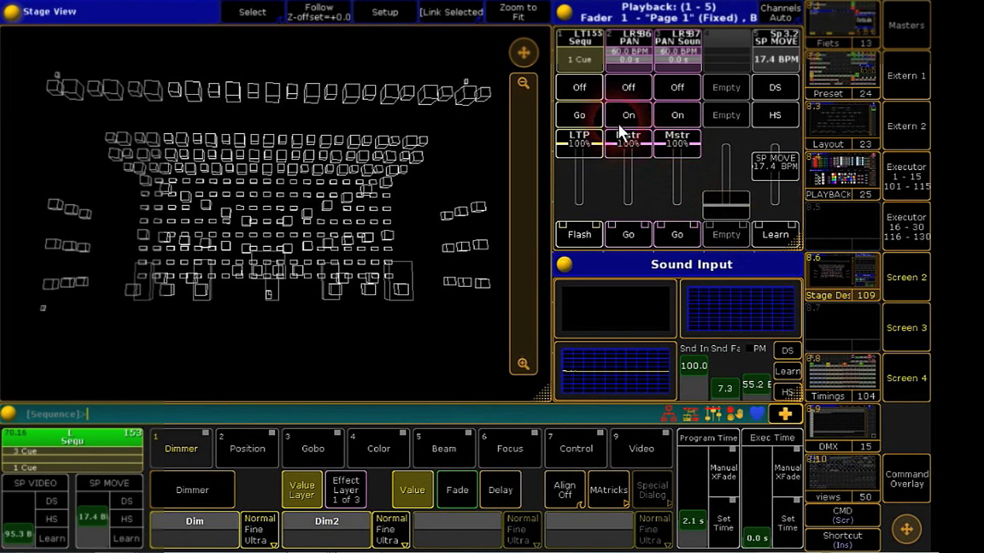
left_click(578, 115)
left_click(631, 117)
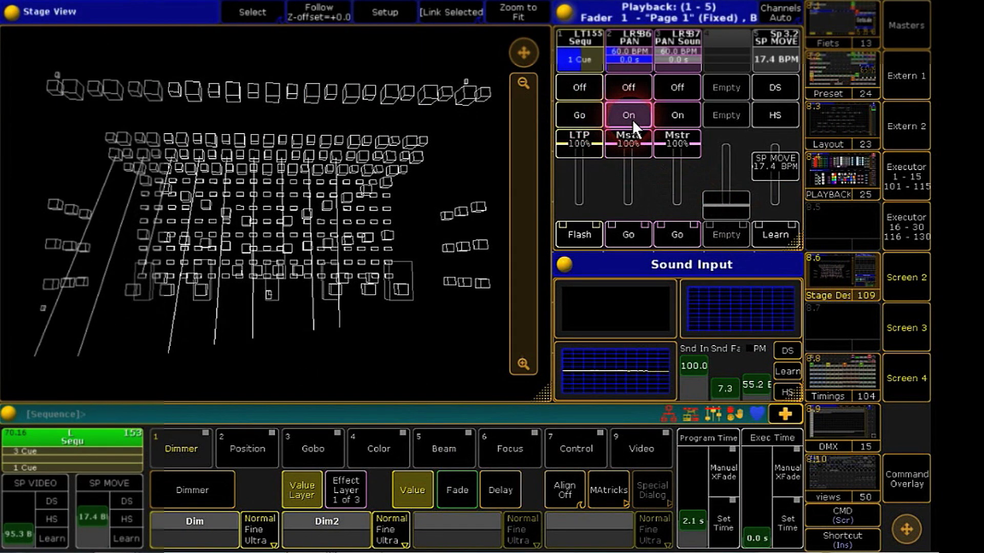
left_click(774, 164)
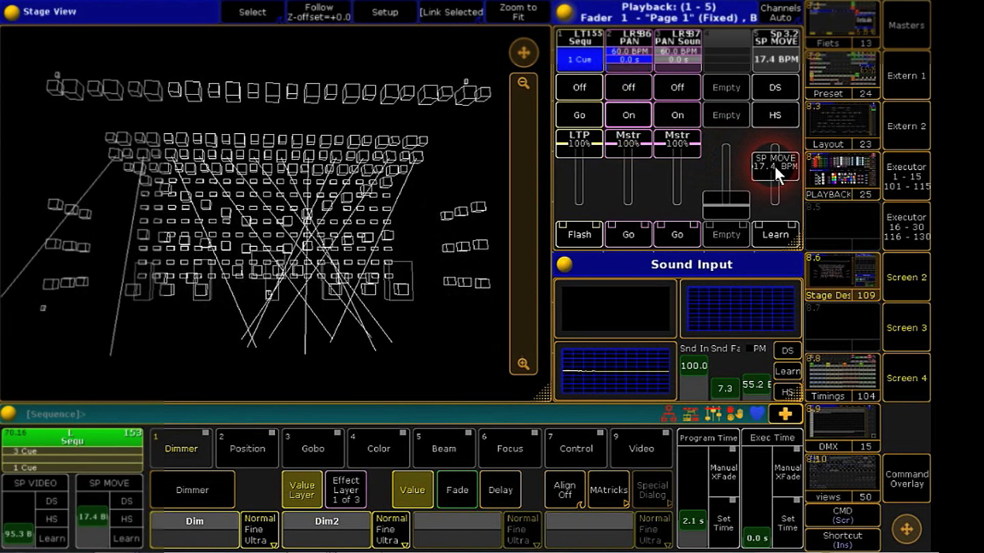
mouse_move(774, 165)
left_mouse_down()
mouse_move(777, 195)
mouse_move(777, 146)
mouse_move(777, 176)
left_mouse_up()
Step: Swap the plain PAN playback for executor 3 PAN Sound and retune the Sound Input levels
left_click(631, 90)
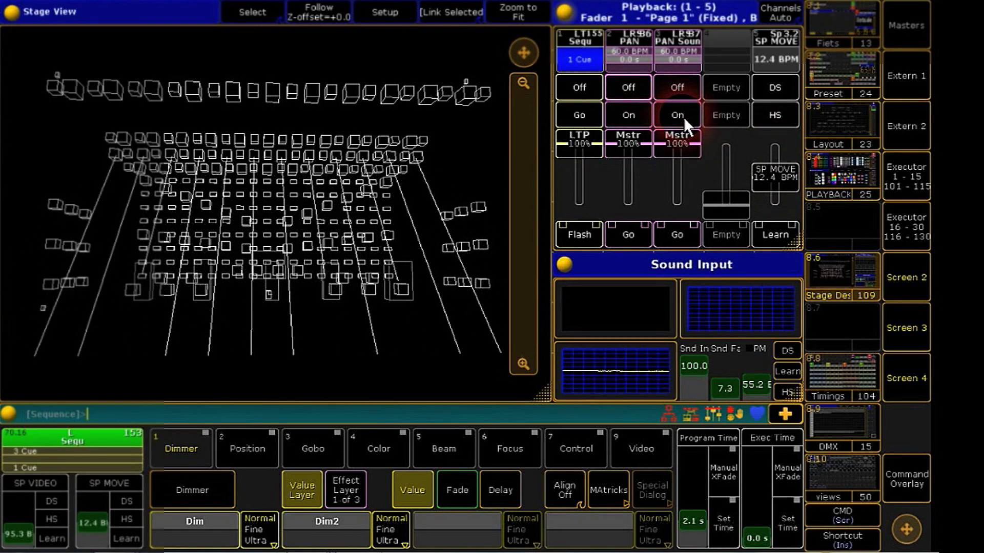
left_click(683, 116)
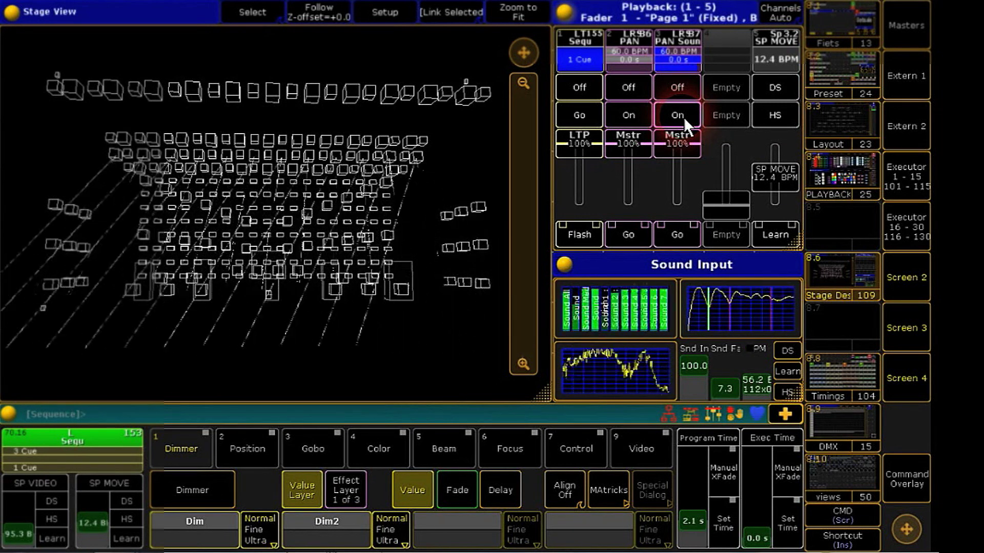
left_click(726, 384)
mouse_move(729, 381)
left_mouse_down()
mouse_move(729, 370)
mouse_move(695, 368)
mouse_move(700, 380)
mouse_move(701, 363)
mouse_move(726, 381)
left_mouse_up()
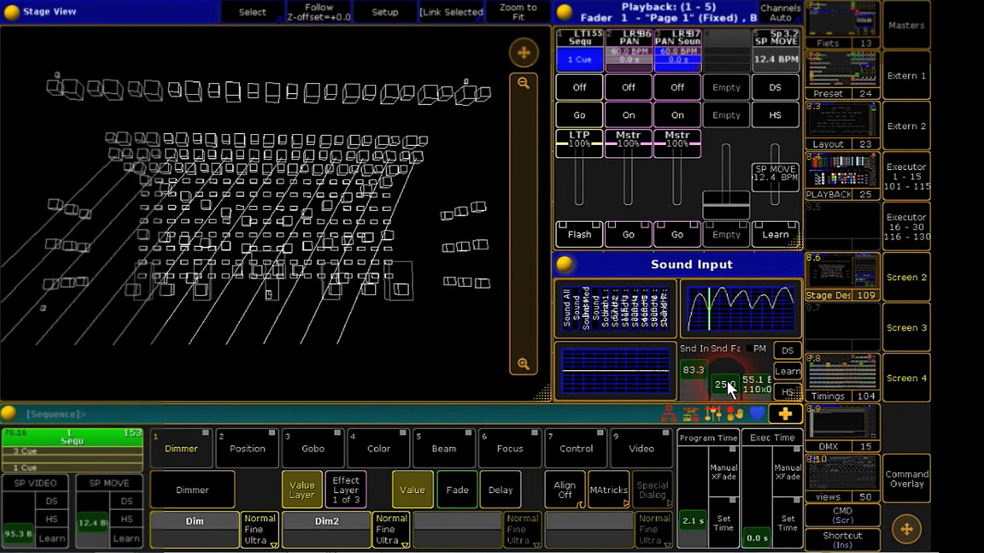
Step: Restart the PAN Sound playback and return to the Fiets view
left_click(682, 88)
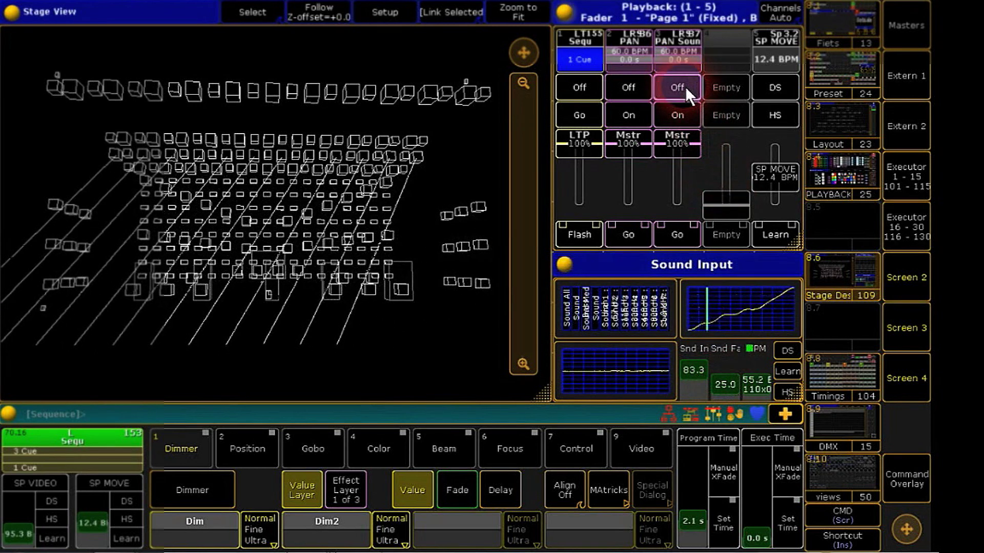
left_click(681, 124)
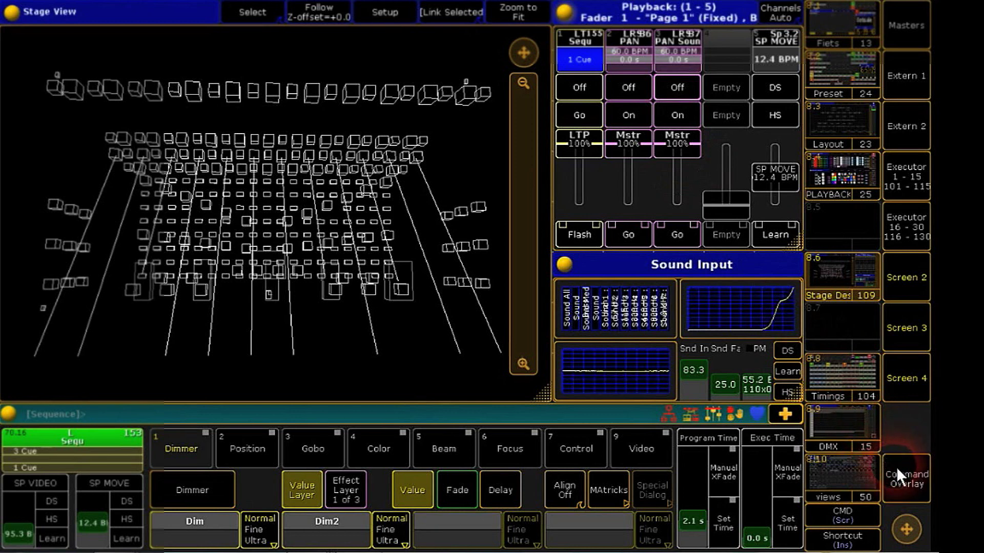
left_click(834, 26)
left_click(785, 180)
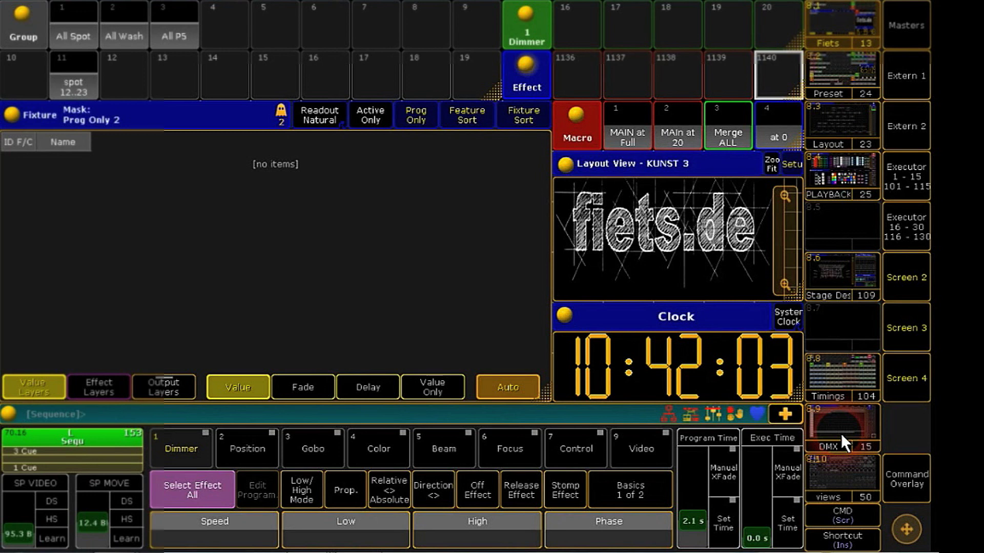
Step: Create a new patch layer named Sound in the Setup patch schedule
left_click(911, 473)
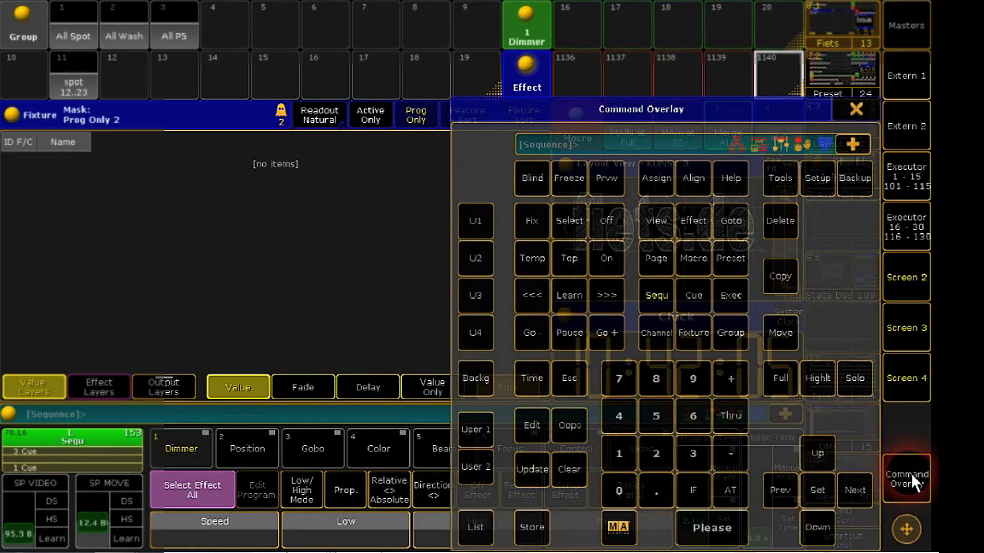
left_click(821, 178)
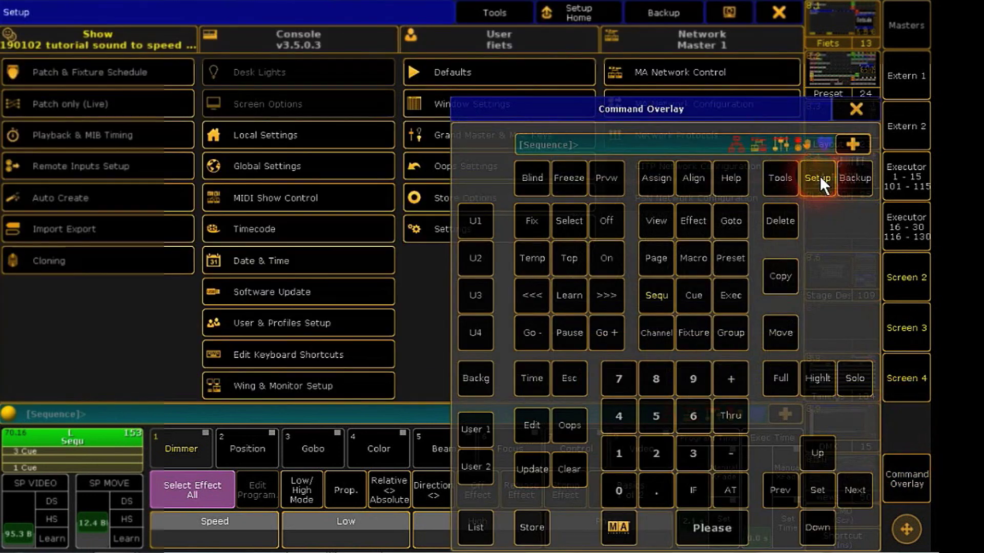
left_click(162, 65)
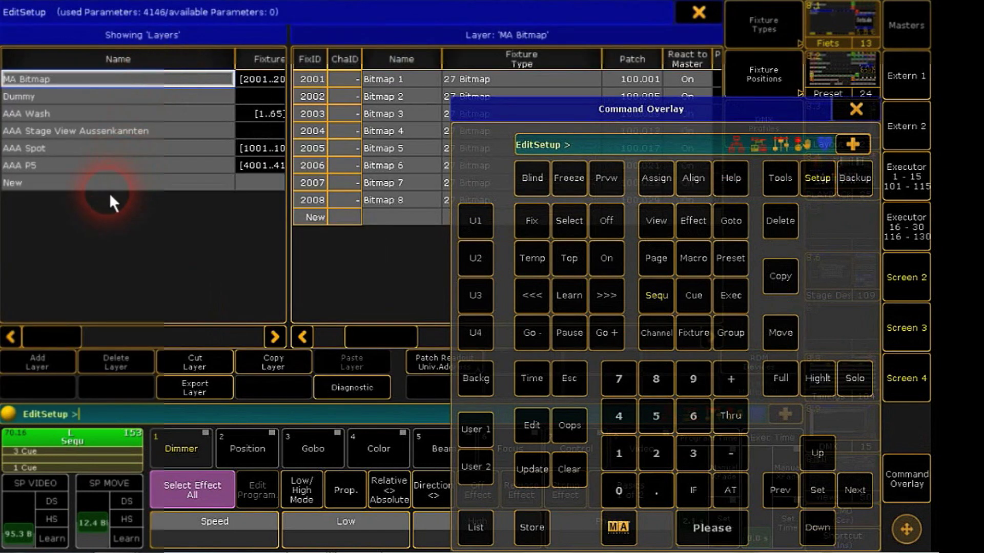
left_click(112, 181)
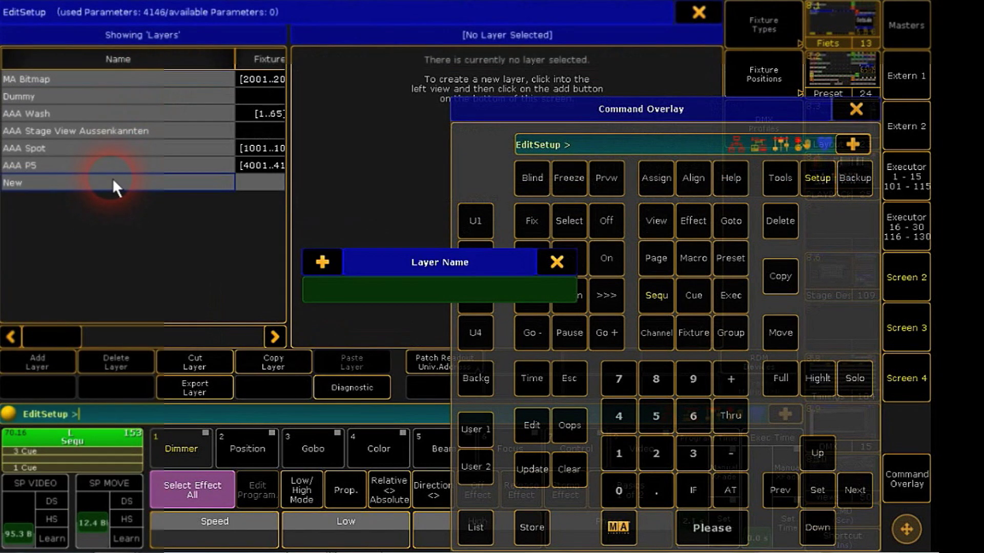
type("Sound")
key("Return")
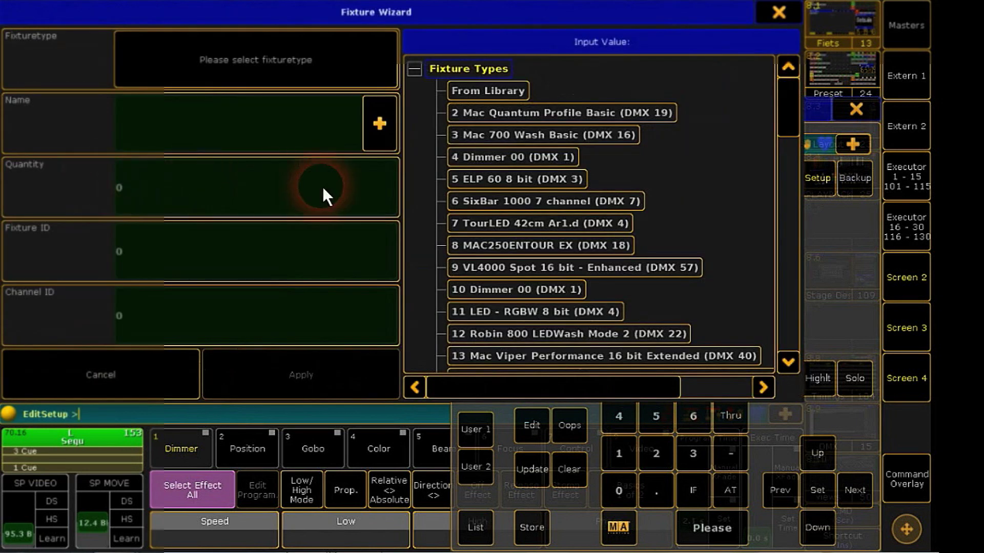
Step: Add one Dimmer 00 fixture named Sound to the layer
left_click(480, 157)
left_click(332, 151)
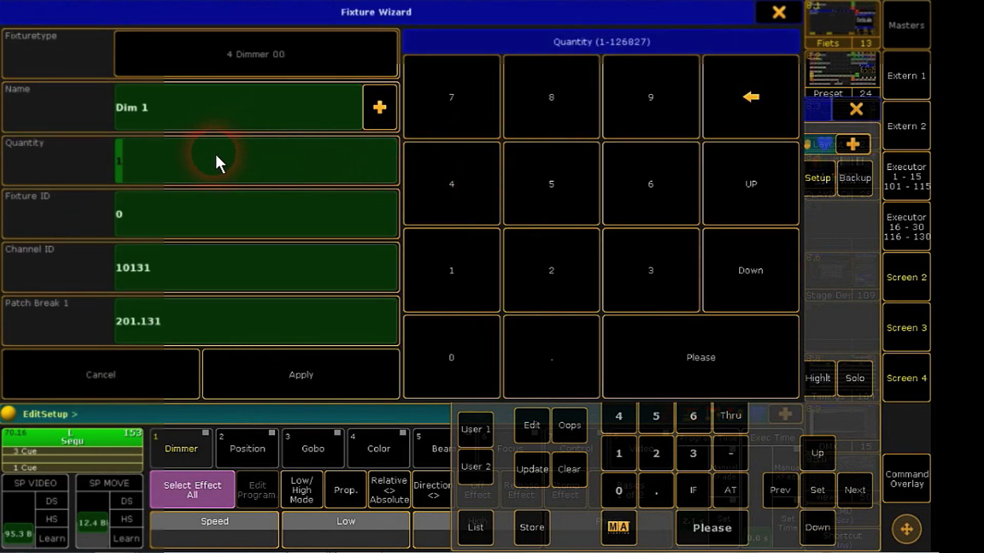
left_click(161, 218)
left_click(171, 105)
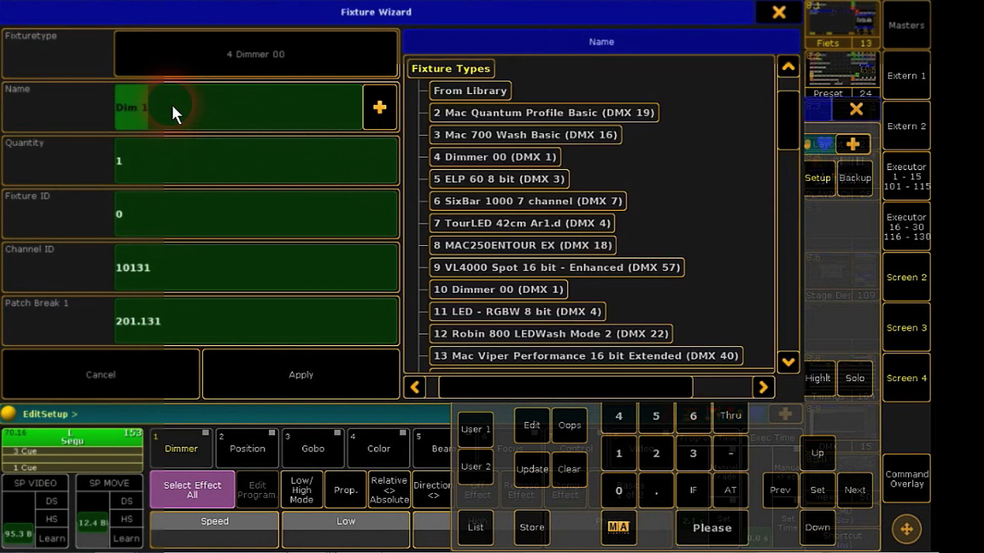
type("Sound")
key("Return")
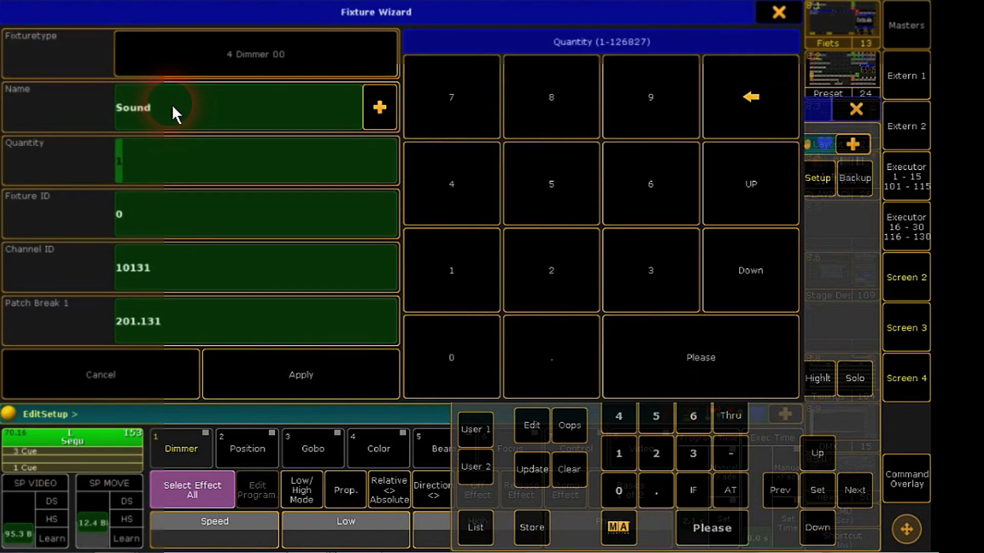
Step: Give the fixture ID 10001 and DMX address 200.1, create it, and leave the patch
left_click(174, 215)
type("10001")
left_click(199, 317)
type("200.1")
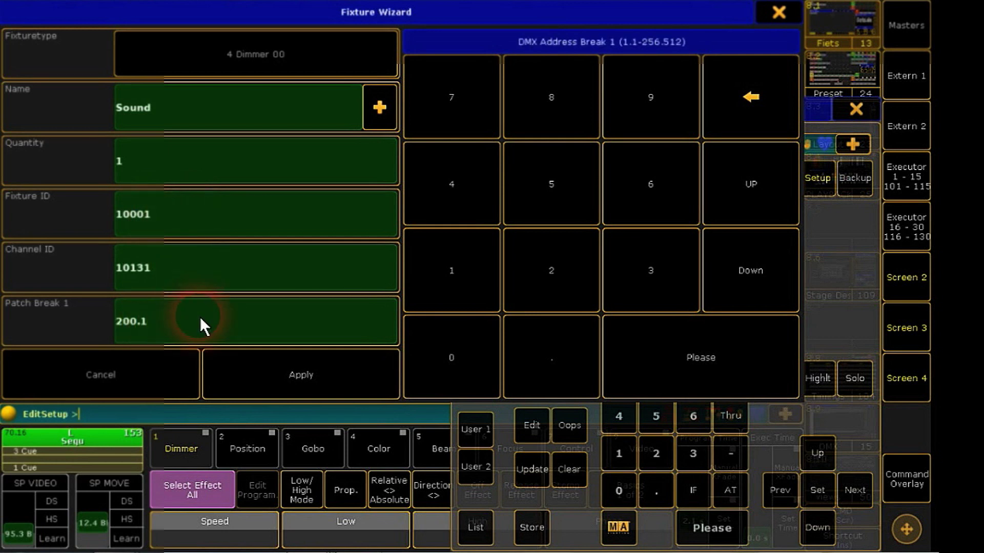
left_click(272, 364)
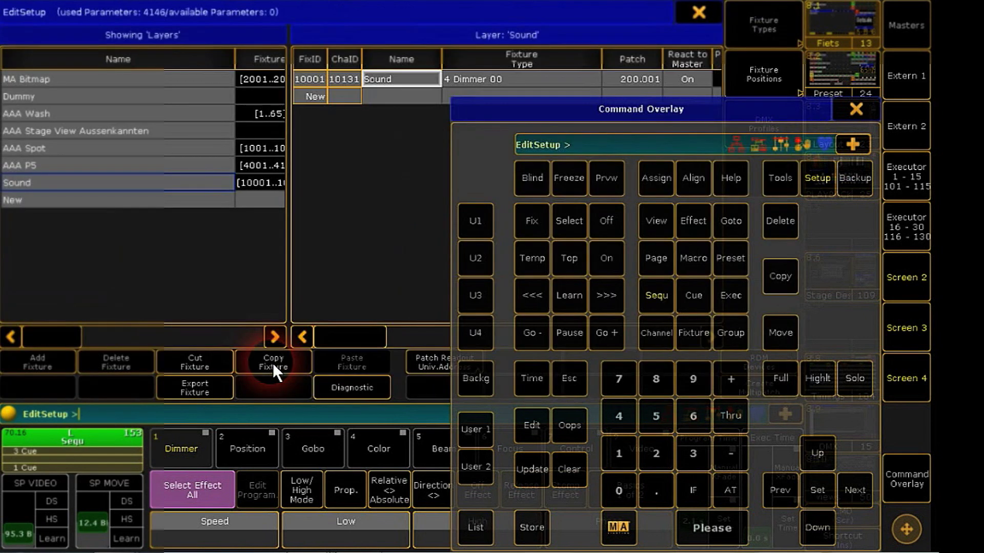
left_click(688, 70)
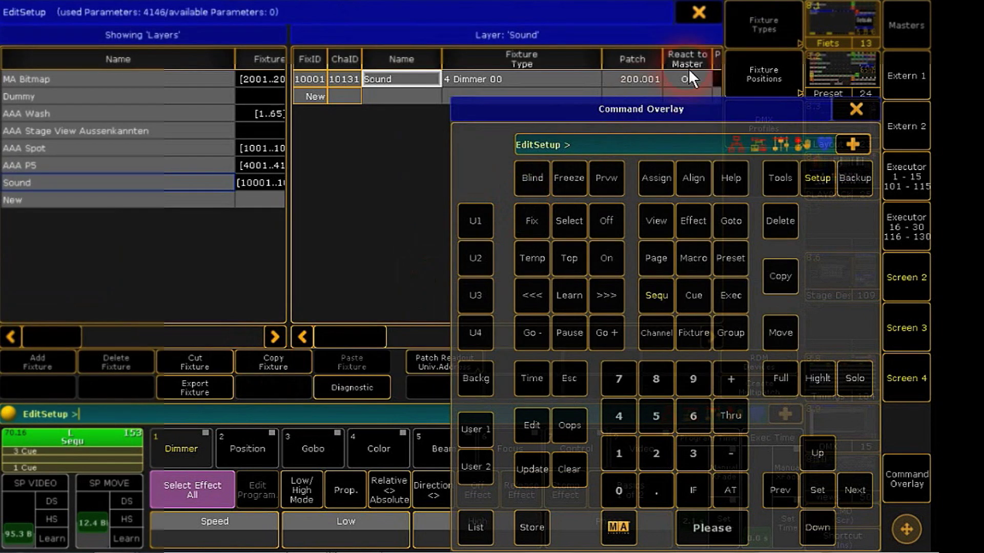
left_click(699, 13)
Step: Save the patch changes, then select fixture 10001 and store it as group 4
left_click(330, 313)
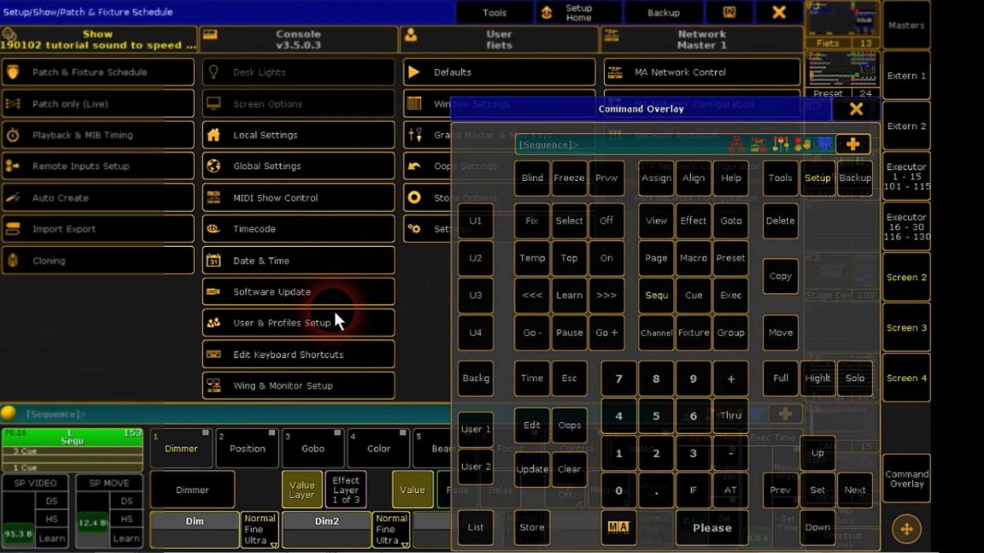
left_click(755, 25)
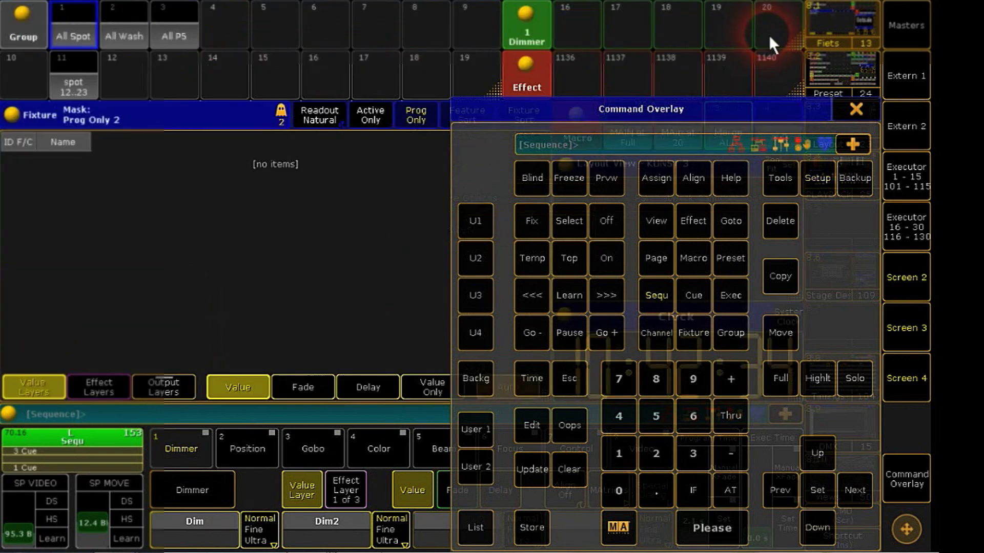
left_click(681, 340)
left_click(619, 487)
left_click(618, 485)
left_click(619, 453)
left_click(712, 528)
left_click(531, 526)
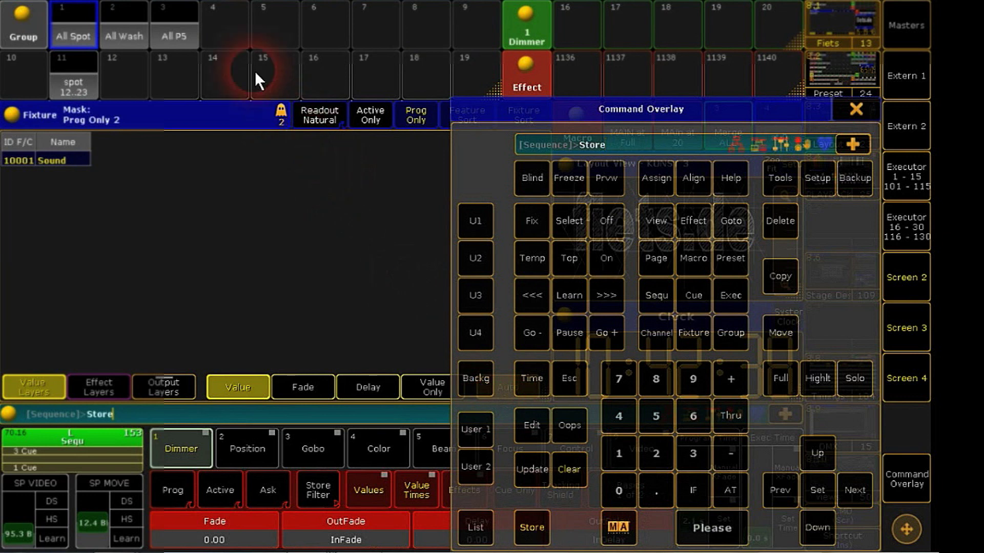
left_click(237, 37)
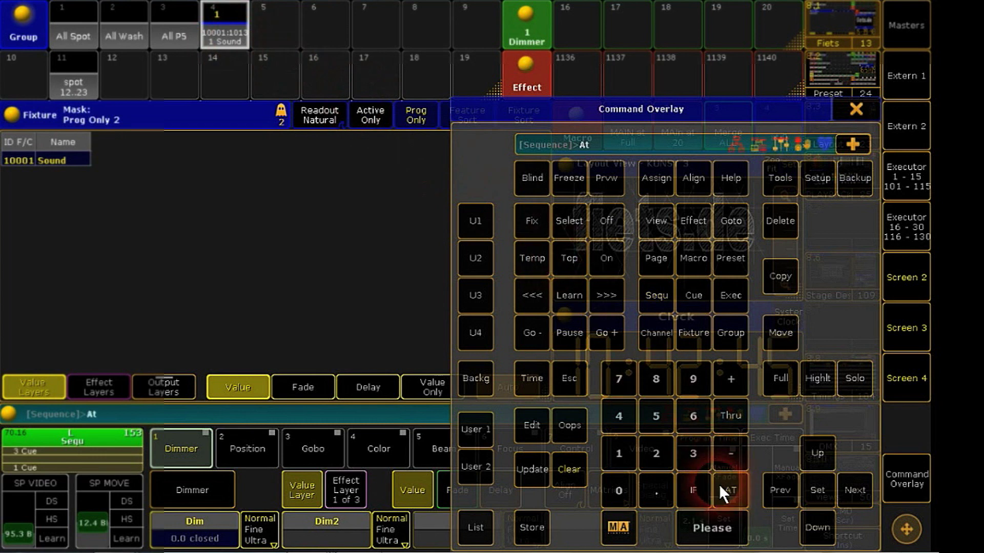
Step: Set the Sound dimmer to 20% and store it on executor 16
left_click(657, 452)
left_click(701, 528)
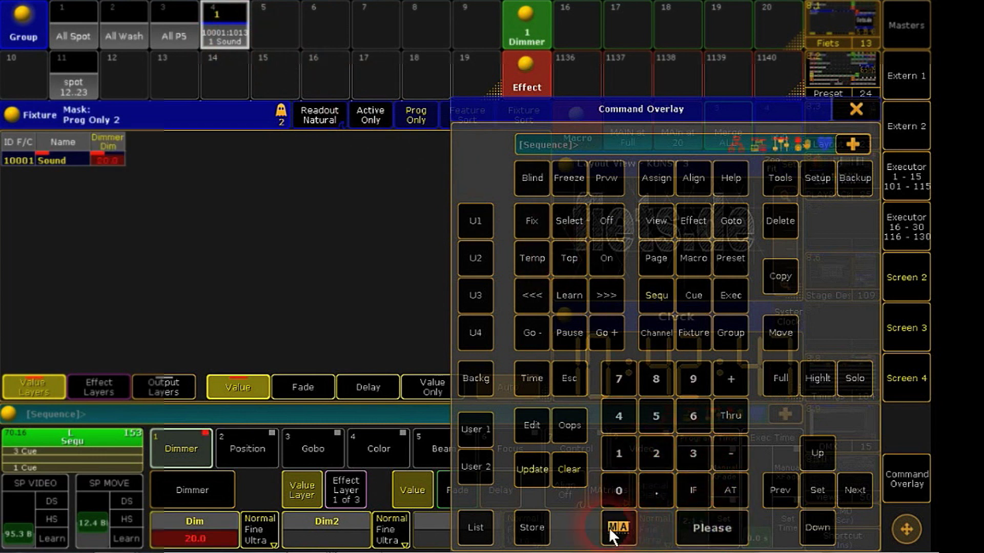
left_click(532, 528)
left_click(579, 38)
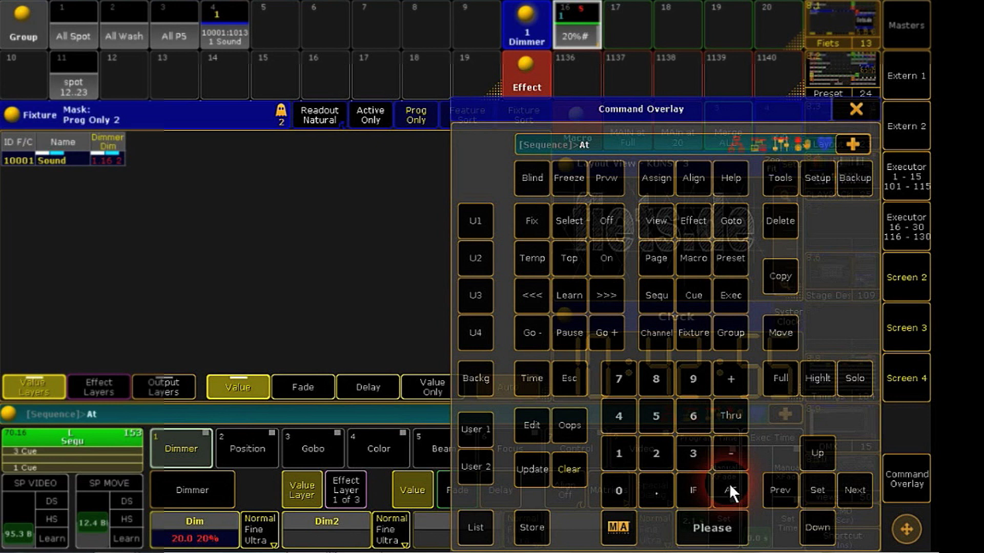
Step: Set the dimmer to 80%, store it on executor 17, and clear the programmer
left_click(621, 494)
left_click(711, 528)
left_click(533, 526)
left_click(629, 29)
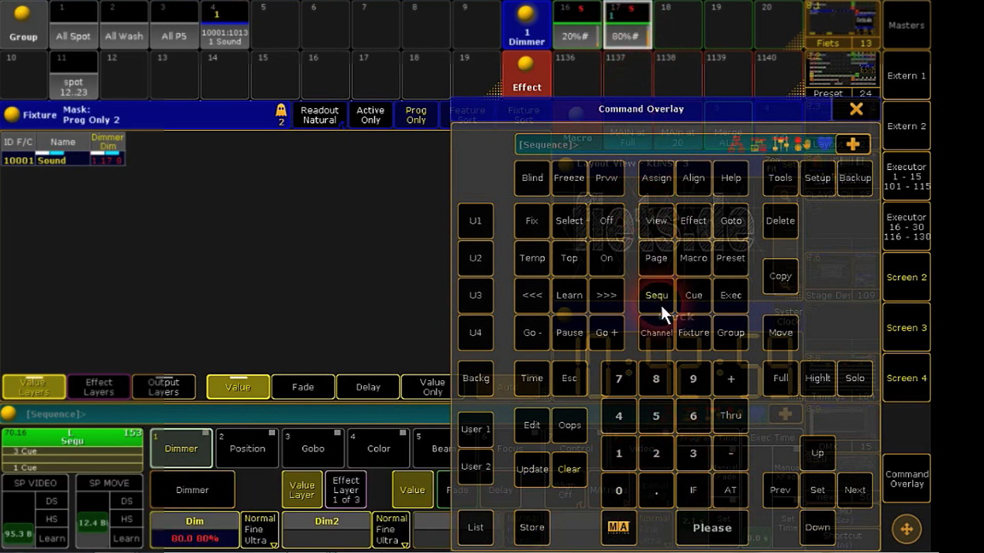
left_click(570, 477)
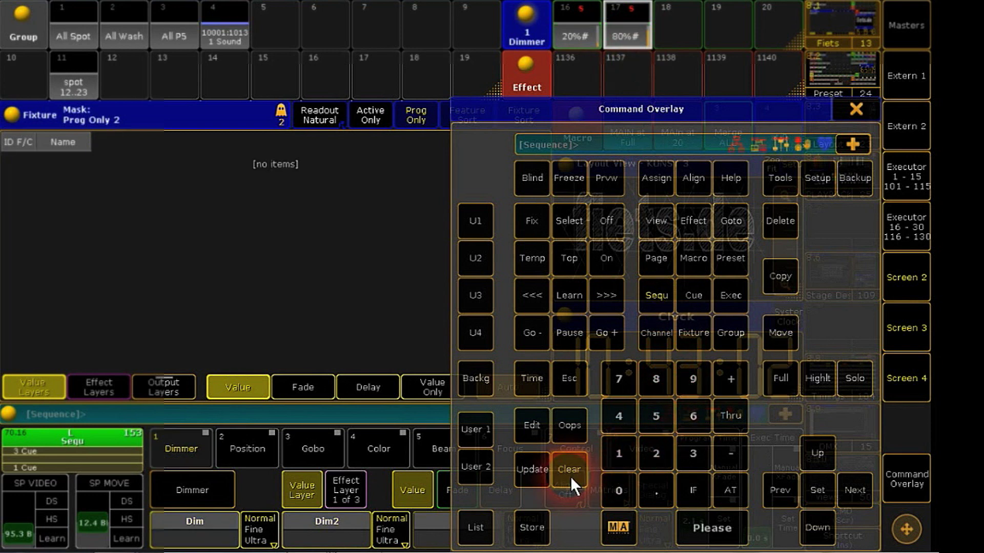
Step: Select group 4 and set its Dim effect form to SndBass 20.2
left_click(858, 108)
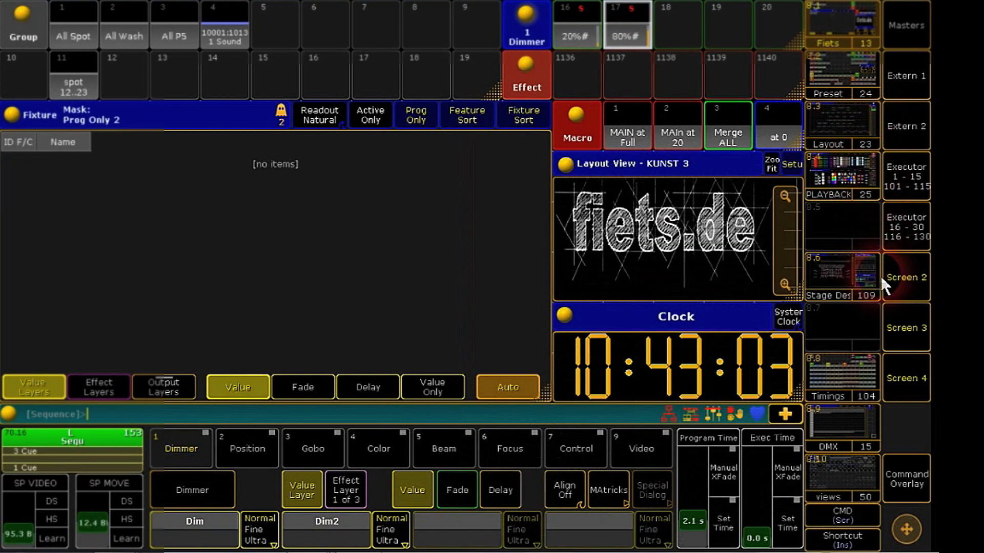
left_click(225, 15)
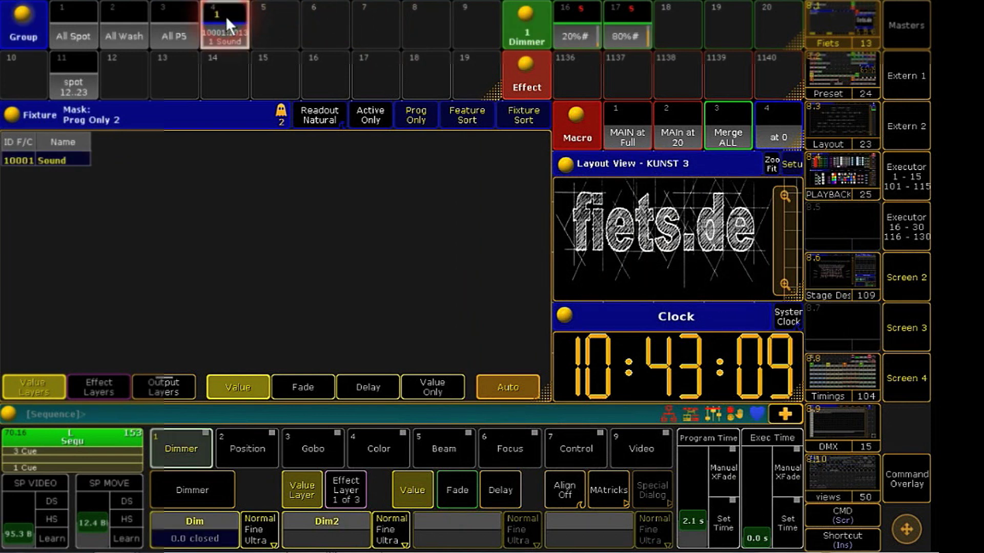
left_click(238, 27)
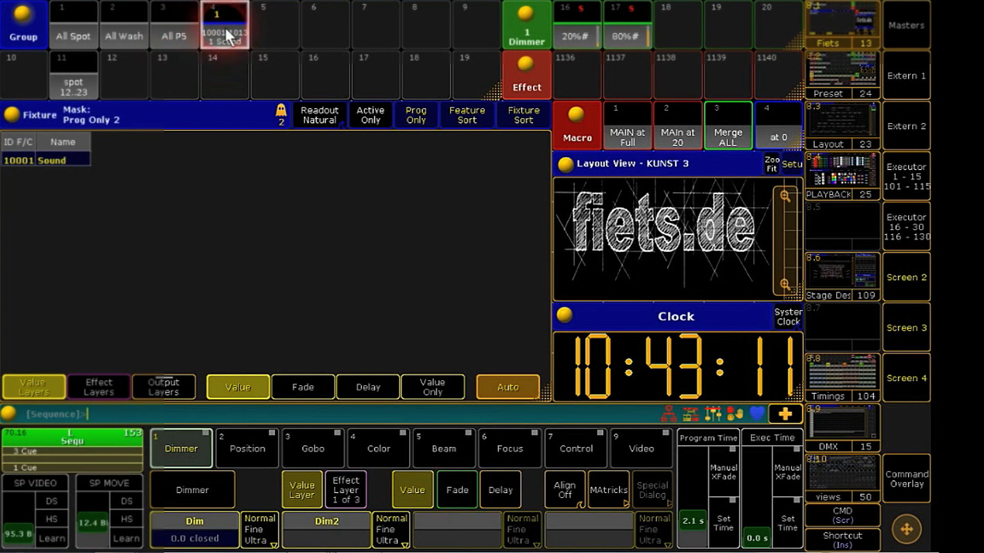
left_click(186, 436)
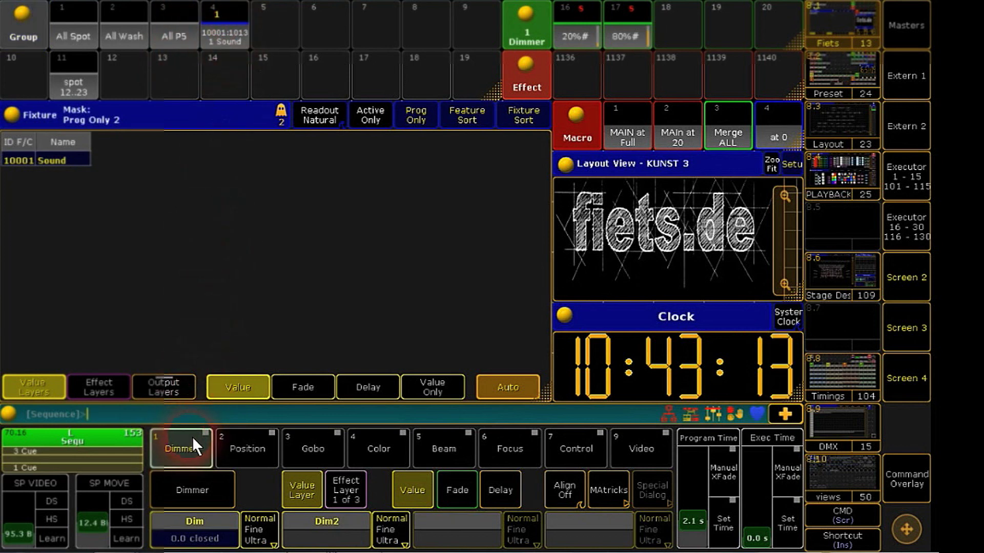
left_click(351, 484)
left_click(392, 491)
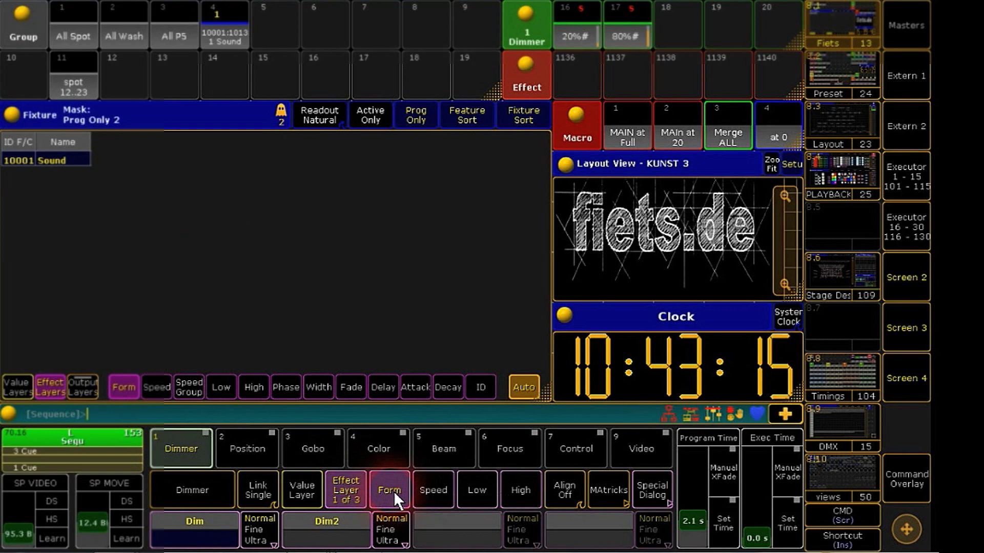
left_click(202, 532)
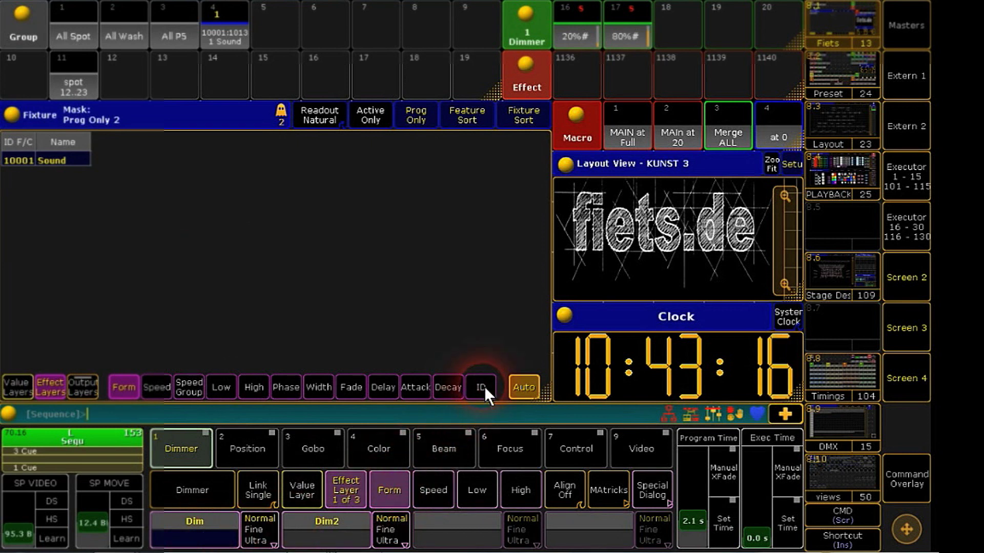
left_click(217, 525)
left_click(468, 385)
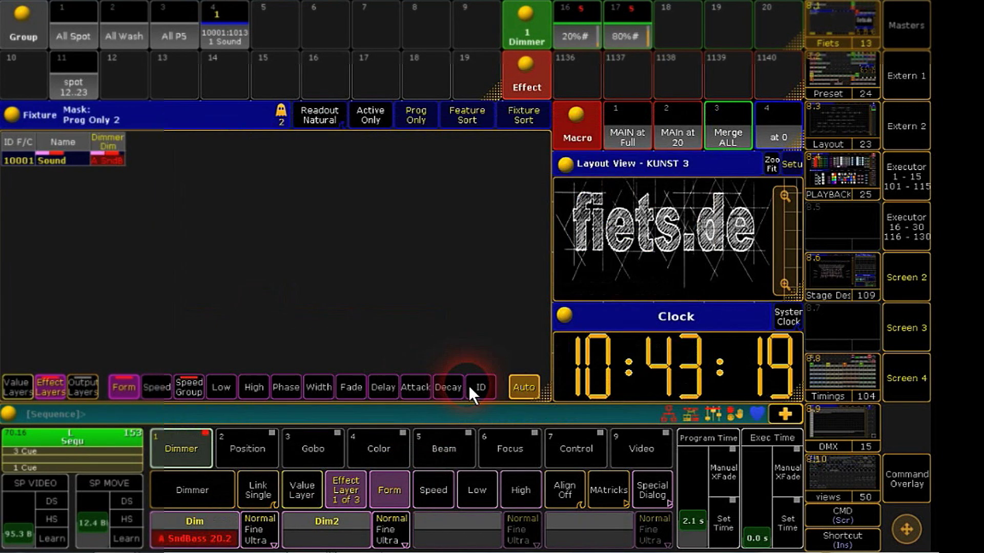
Step: Set the effect Low to 20% from executor 16 and High to 80% from executor 17
left_click(470, 487)
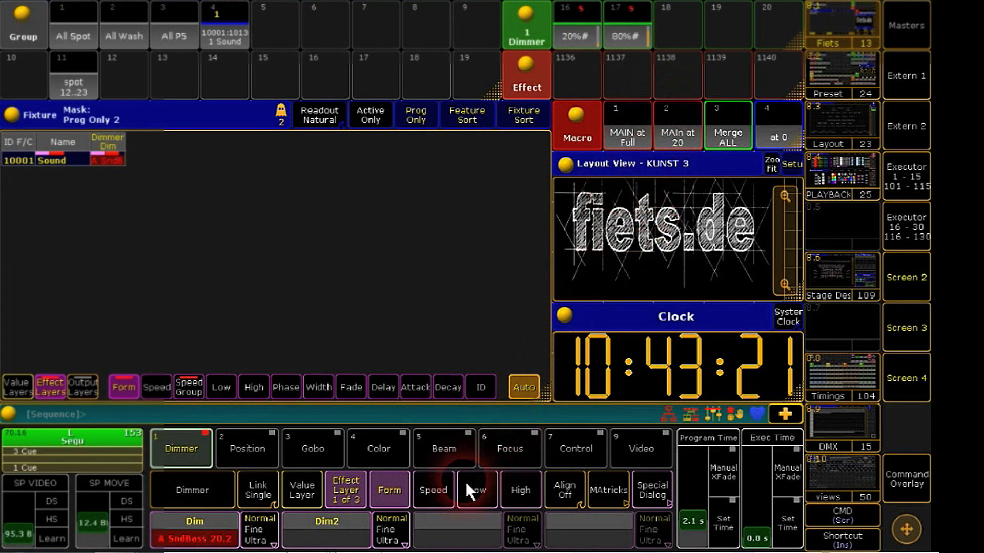
left_click(506, 270)
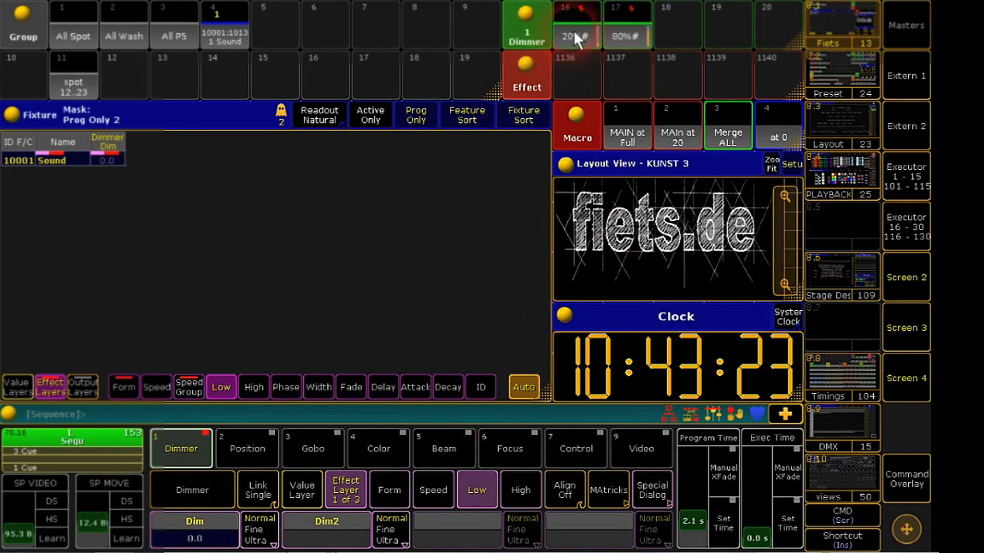
left_click(521, 489)
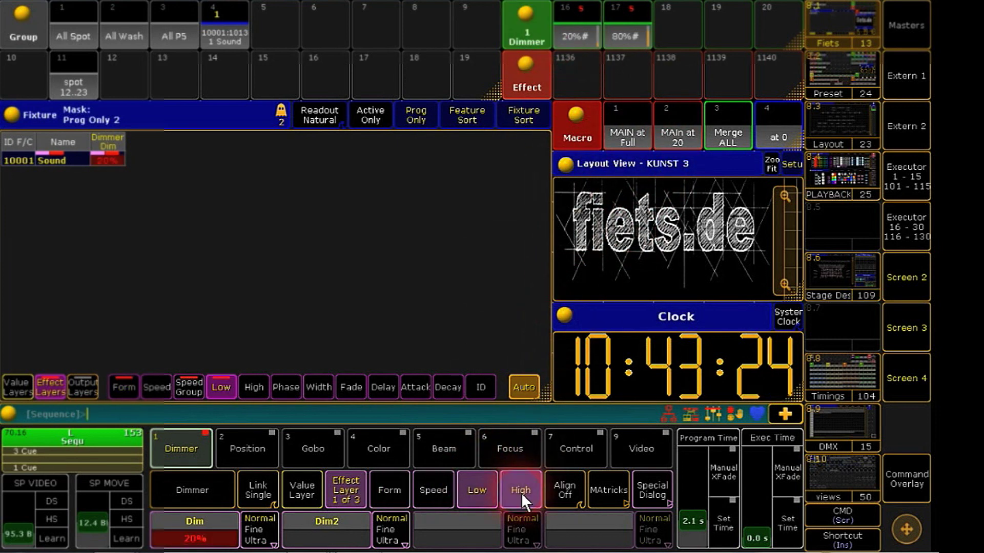
left_click(621, 35)
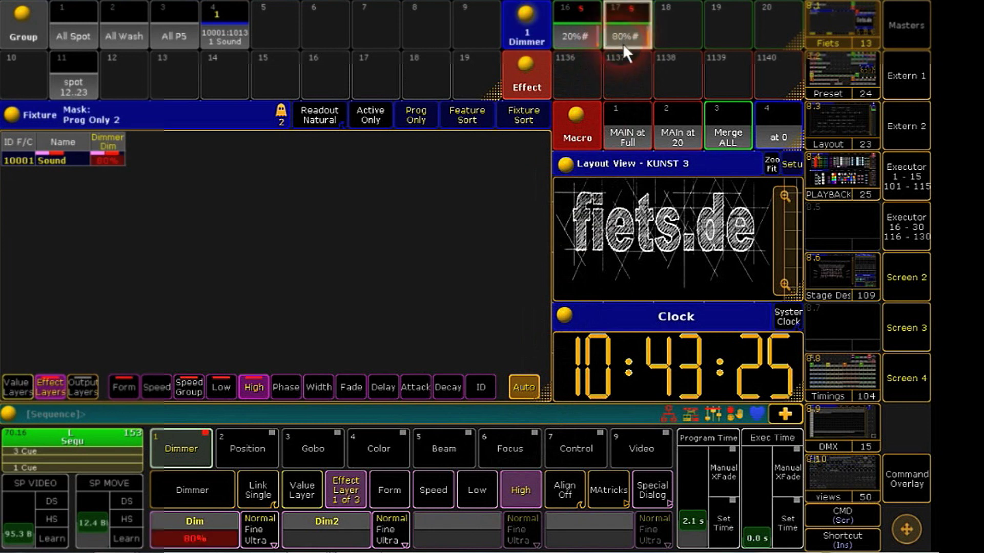
Step: Store the dimmer effect into pool slot 1136, label it 'Sound', and clear the programmer
left_click(908, 464)
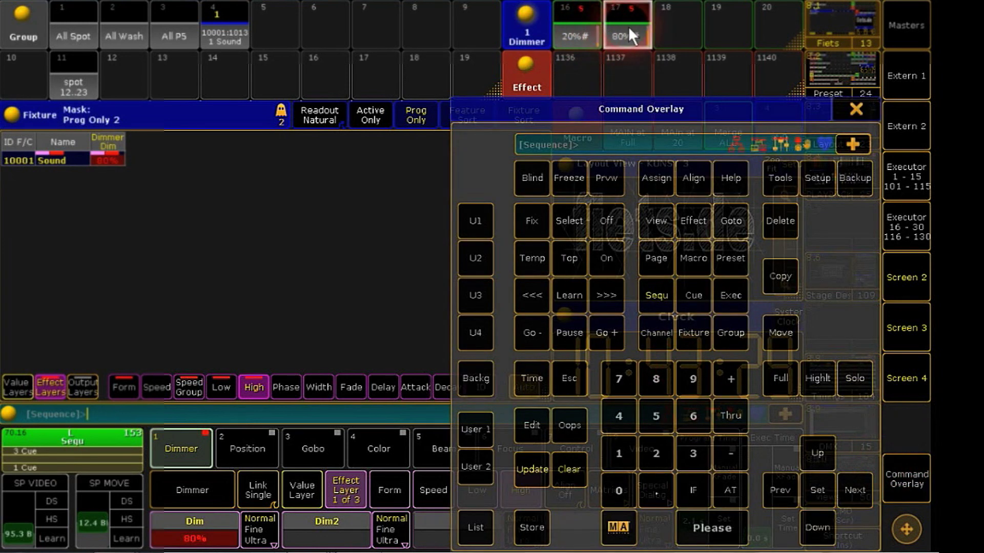
left_click(533, 523)
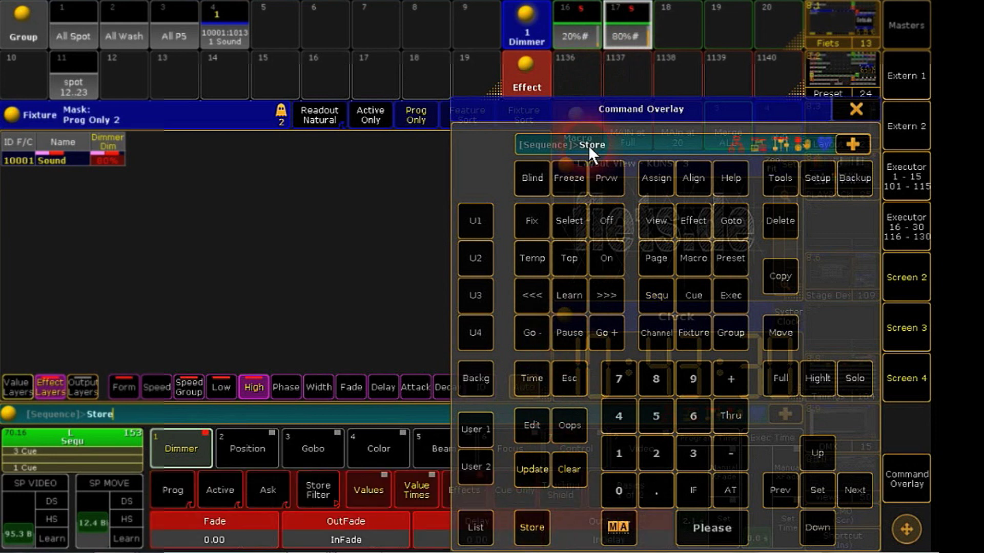
left_click(586, 88)
double_click(658, 178)
left_click(580, 83)
type("Sou")
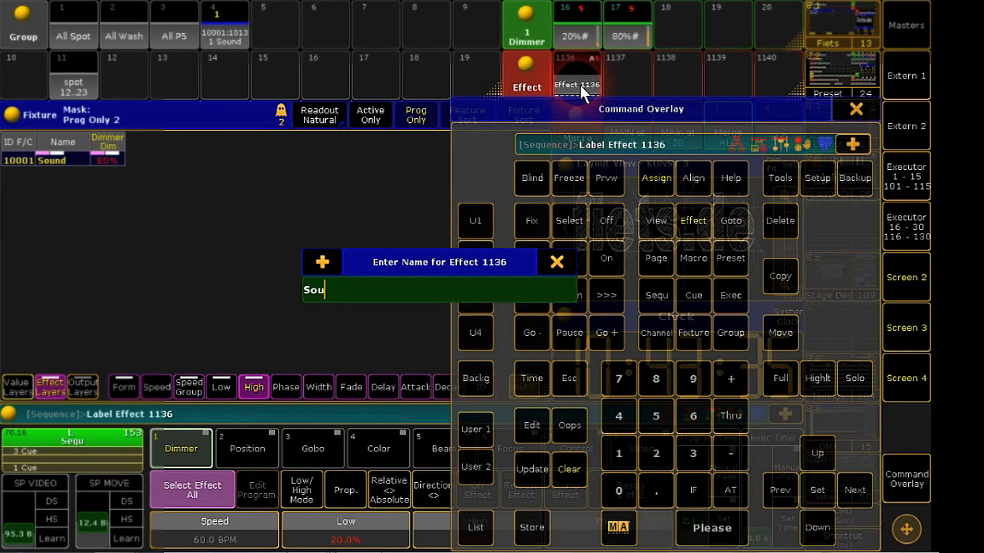
type("nd")
key("Return")
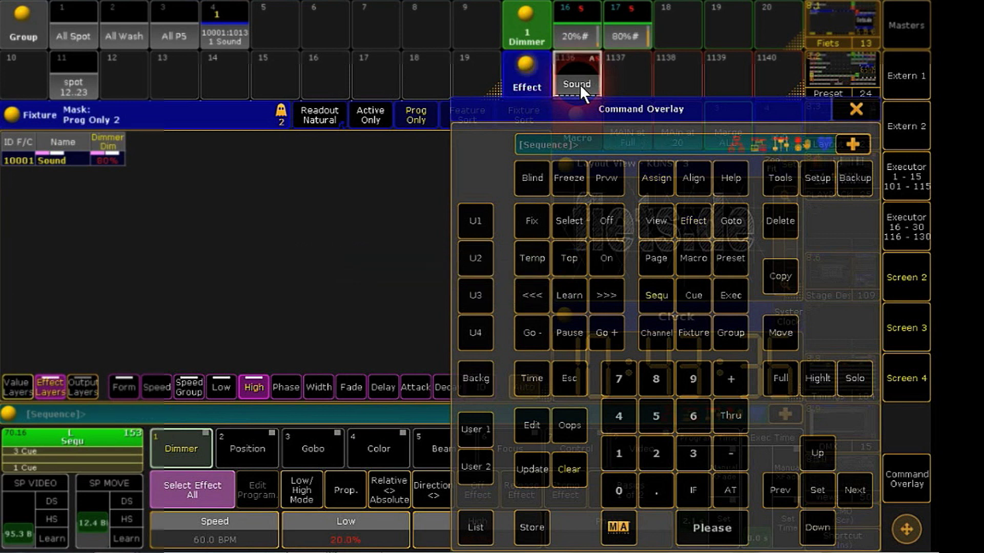
left_click(582, 469)
Step: Assign Effect 1136 'Sound' to executor 1.4
left_click(856, 109)
left_click(867, 353)
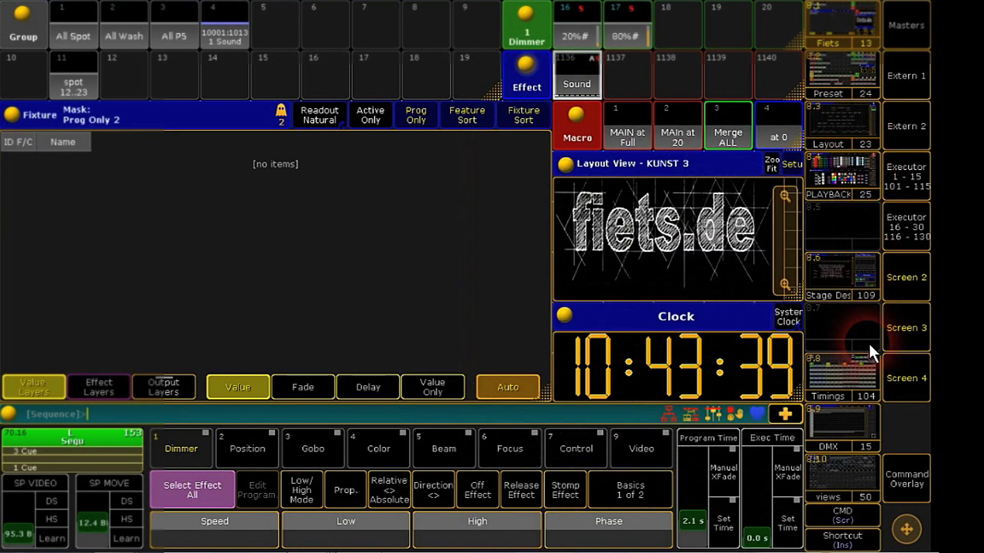
left_click(847, 288)
left_click(735, 44)
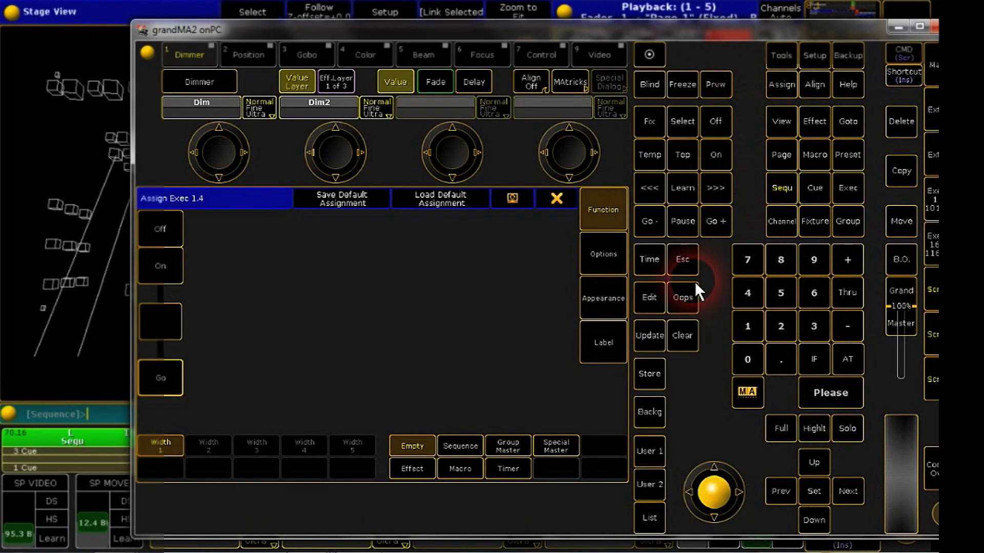
left_click(412, 468)
left_click_drag(568, 239, 568, 393)
left_click(518, 398)
Step: Close the assignment, switch executor 4 on, and show the DMX sheet
left_click(561, 196)
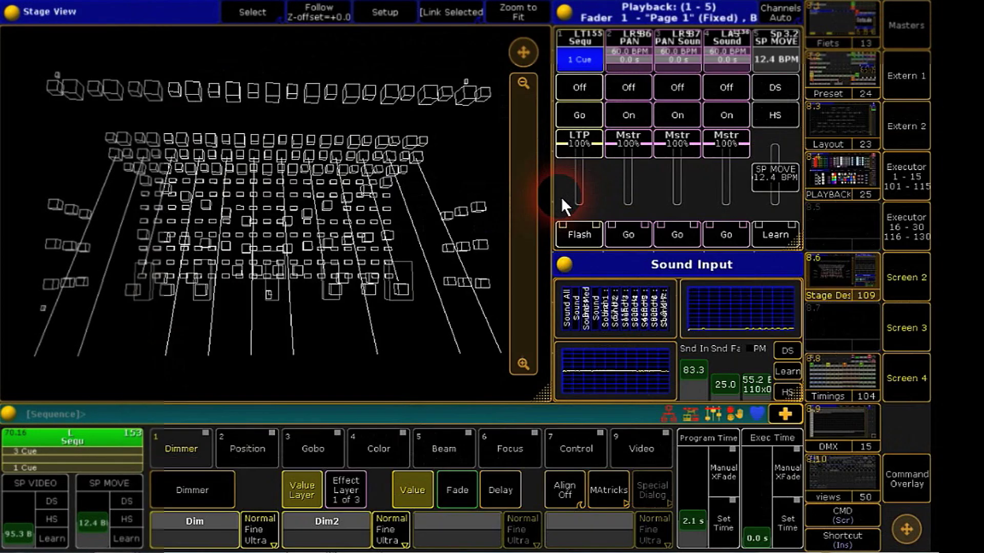
left_click(727, 118)
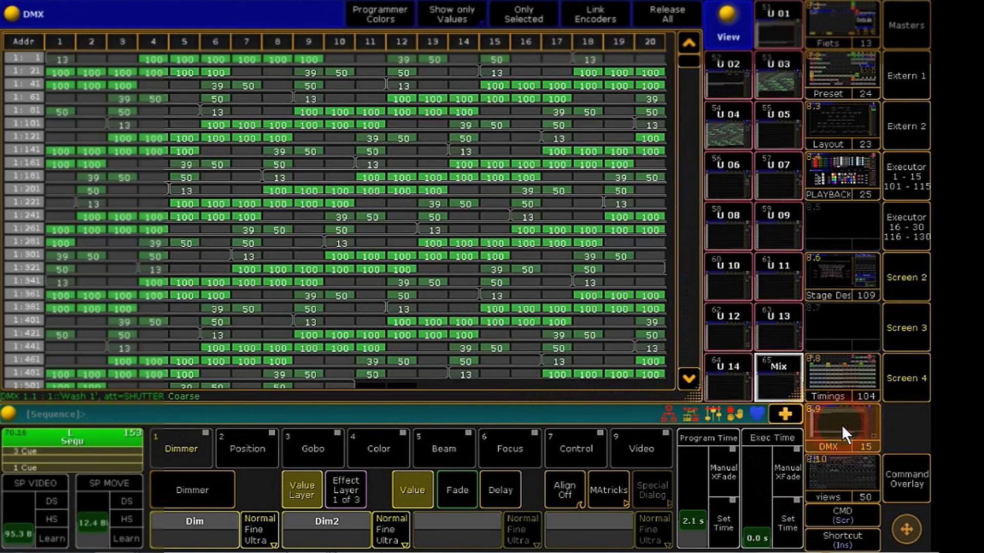
left_click(842, 425)
Step: Show DMX universe 200, where address 200:1 follows the sound effect at 20
left_click(778, 379)
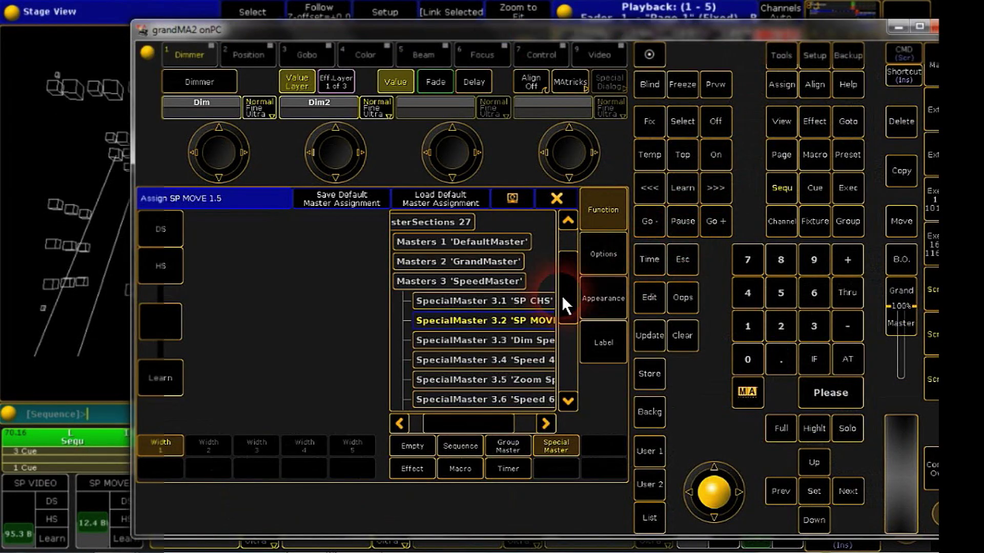
Step: Keep executor 5 on Special Master 3.2 SP MOVE and close its assignment
left_click(494, 320)
left_click(554, 446)
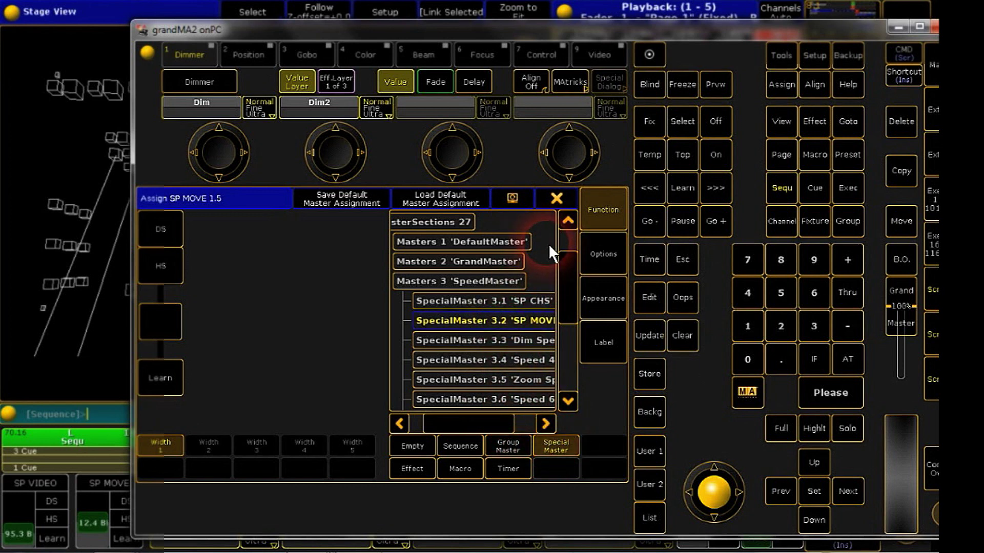
left_click(564, 201)
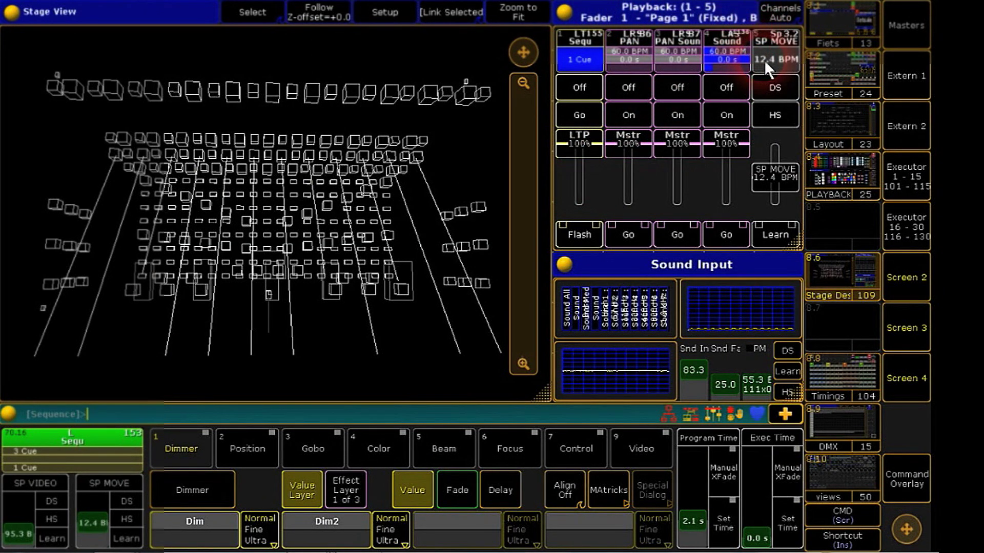
Step: Open Remote Inputs Setup on the DMX Remotes tab and add a new remote
left_click(906, 476)
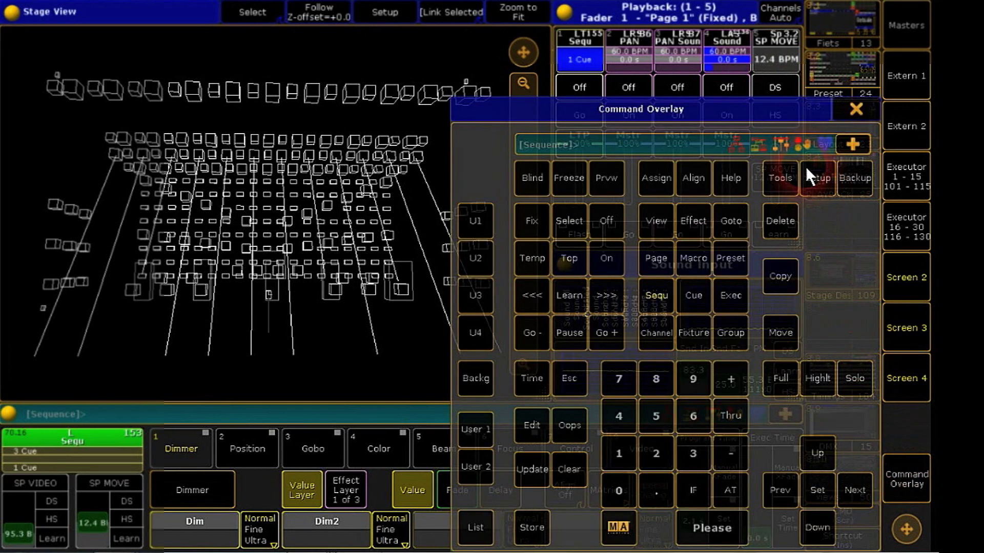
left_click(816, 178)
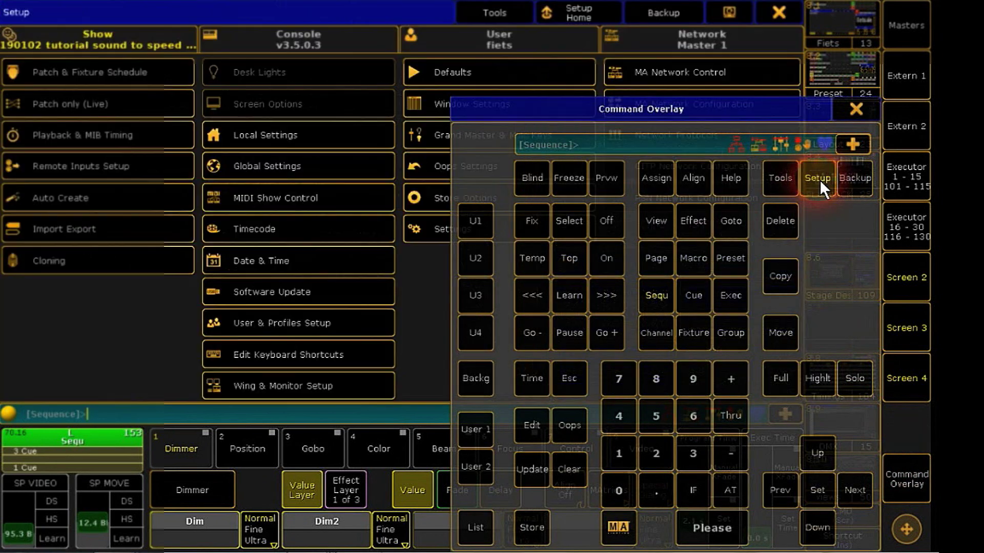
left_click(122, 157)
left_click(572, 33)
left_click(81, 106)
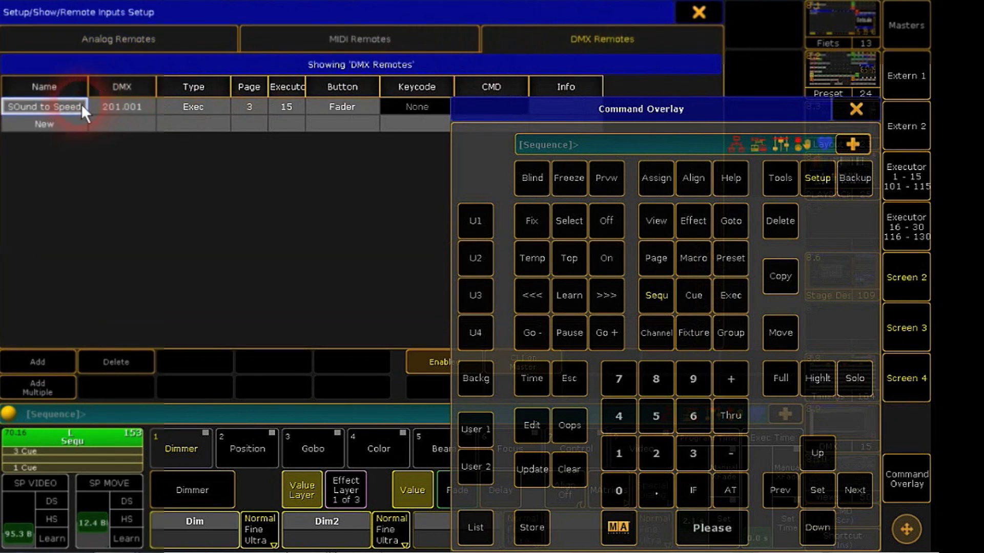
left_click(60, 122)
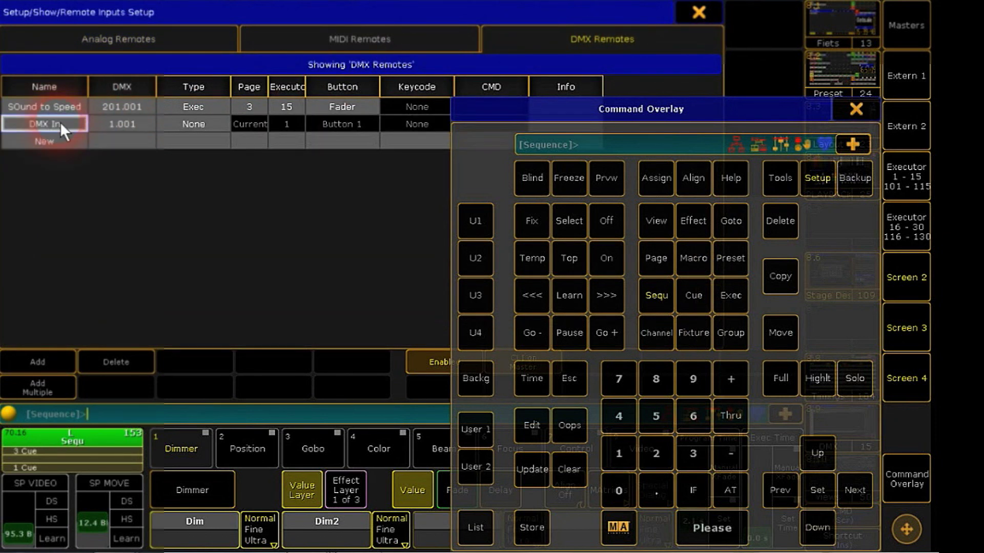
Step: Name the remote 'Sound' and give it DMX address 200.001
left_click(60, 123)
type("Sound")
key("Return")
left_click(123, 124)
left_click(124, 123)
type("200.001")
key("Return")
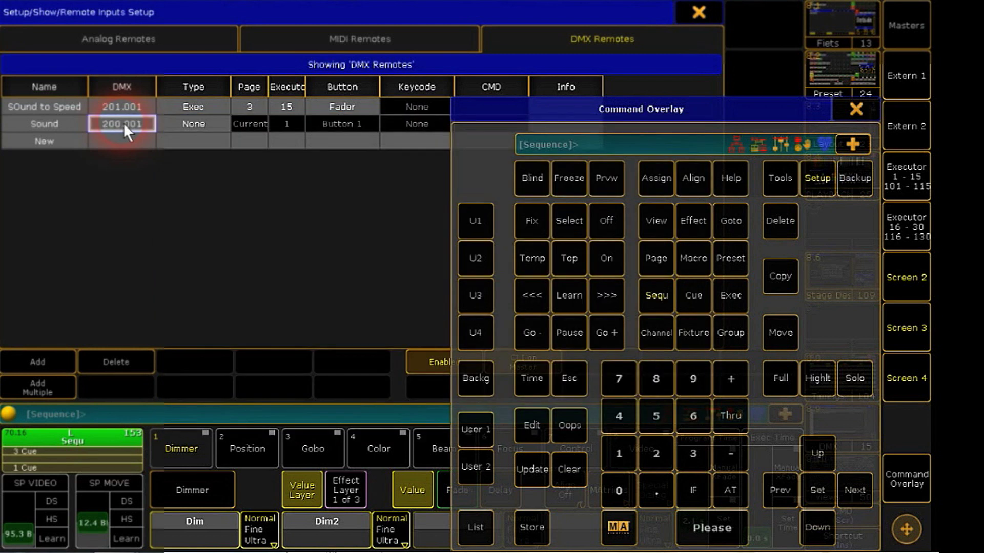
Step: Set the Sound remote's type to Exec on page 1
double_click(199, 124)
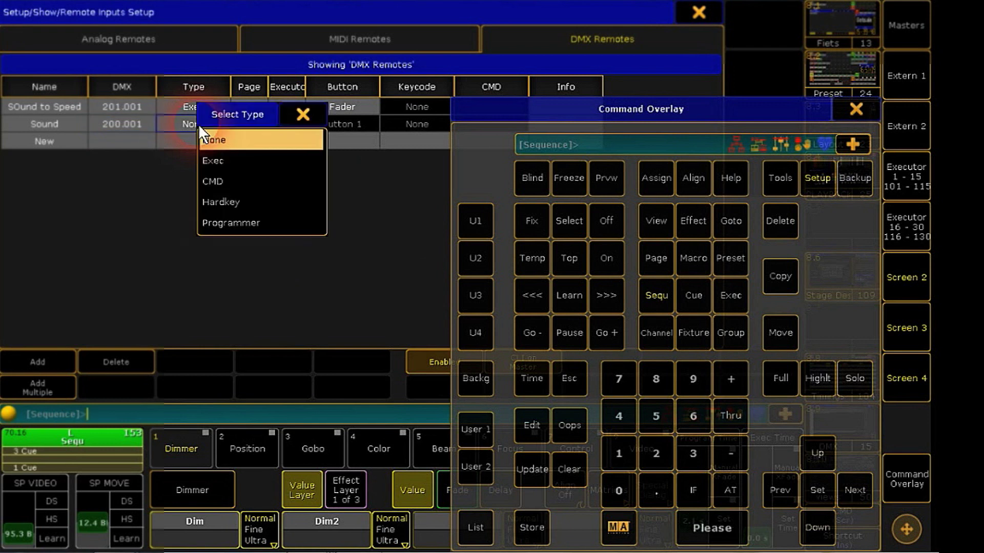
left_click(224, 161)
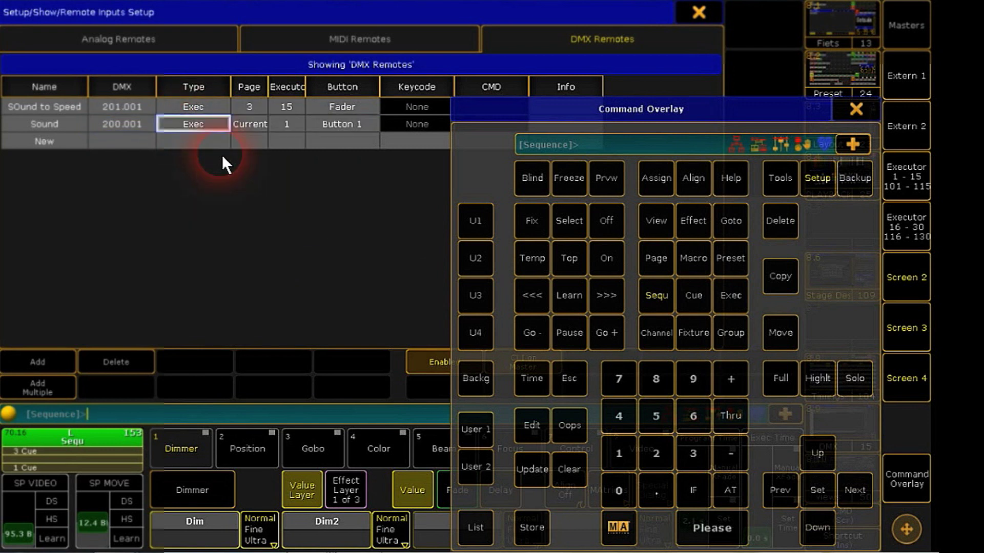
double_click(250, 128)
left_click(190, 267)
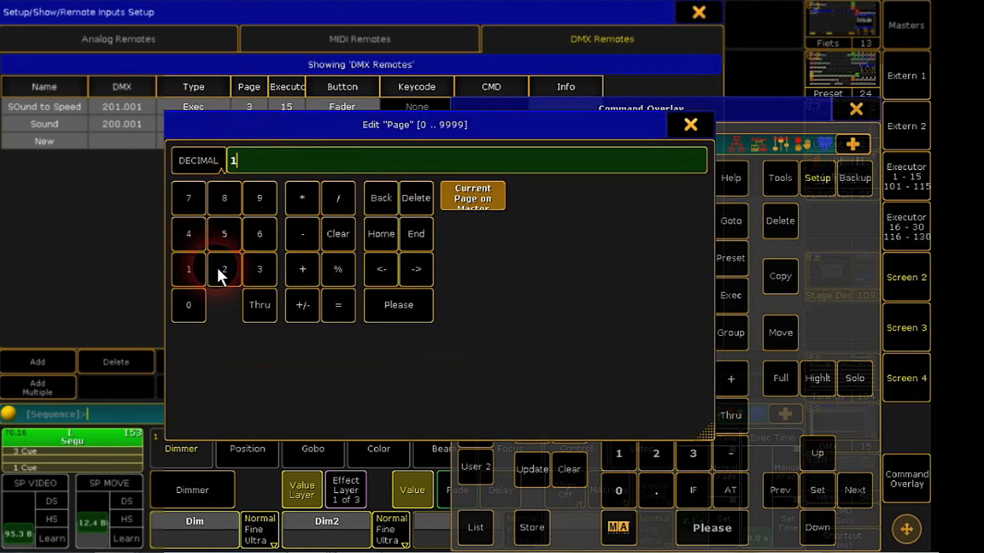
left_click(388, 312)
Step: Point the remote at executor 5's fader and close the setup
double_click(280, 123)
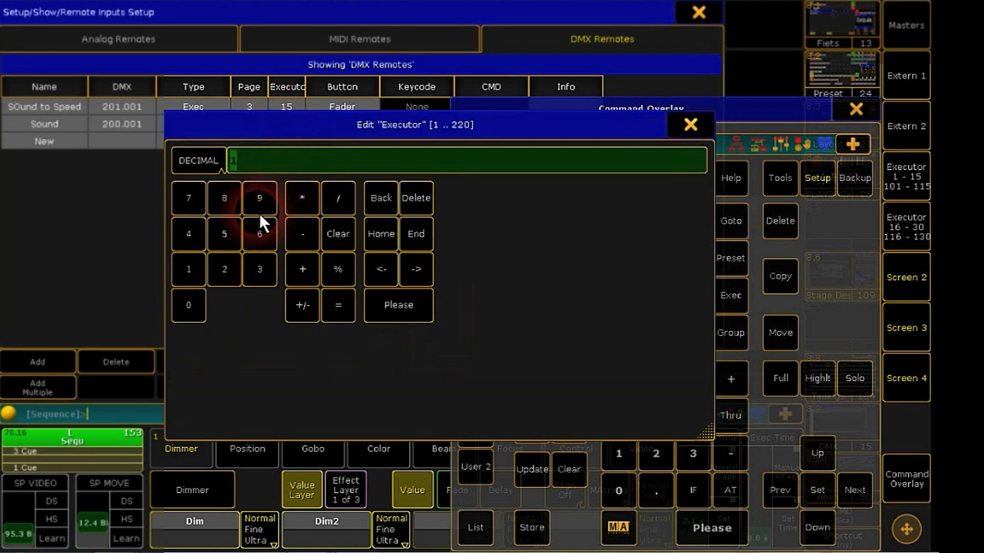
left_click(224, 234)
left_click(393, 301)
double_click(351, 126)
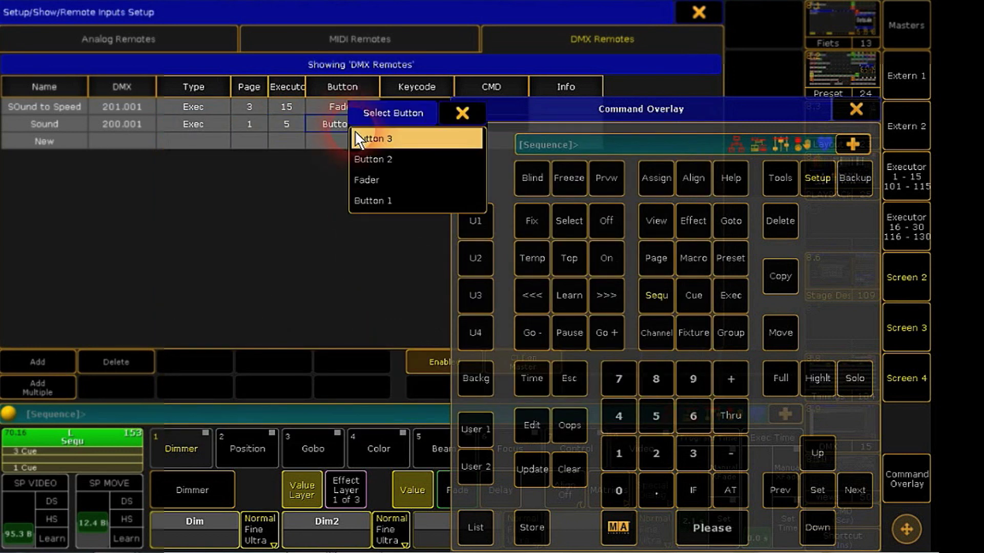
left_click(372, 181)
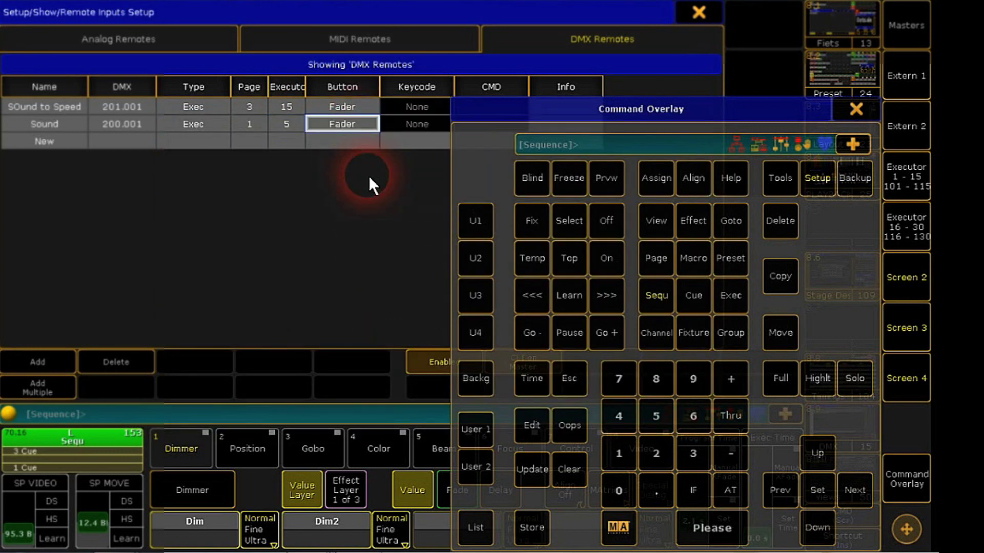
left_click(684, 13)
Step: Close the setup menu and keypad overlay, then switch on executor 2 PAN
left_click(766, 25)
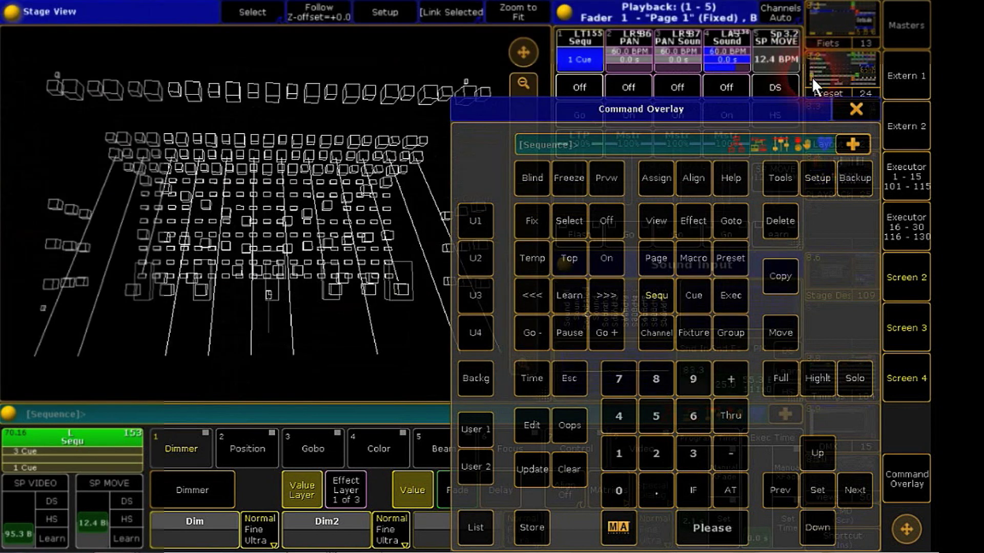
left_click(861, 110)
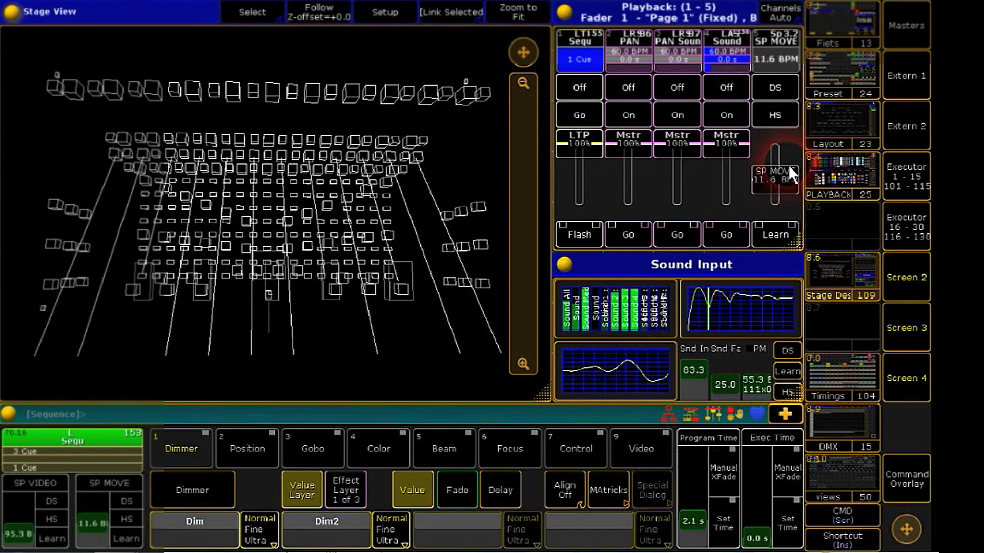
left_click(633, 117)
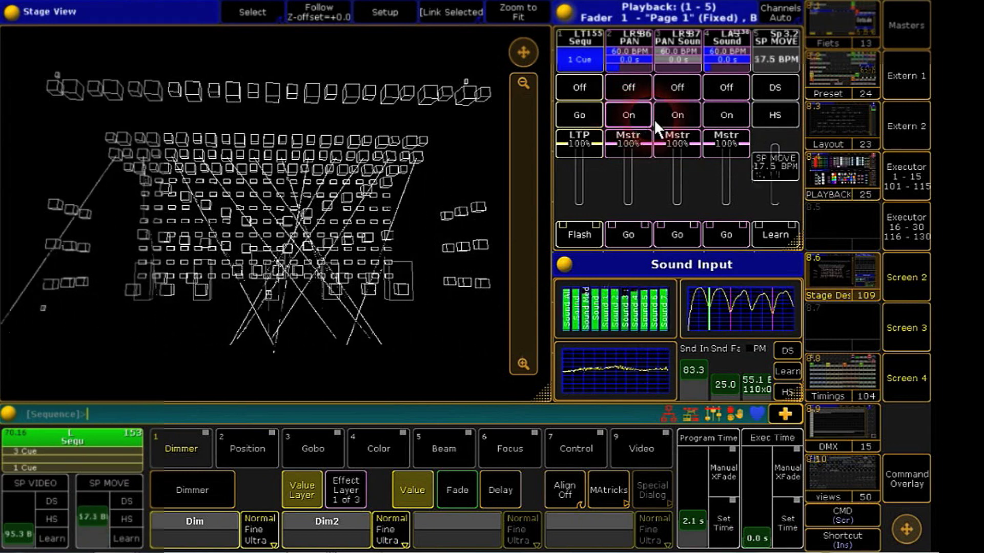
Step: Halve and double SP MOVE speed, then tune Snd Fa and Snd In to 80.6
left_click(764, 130)
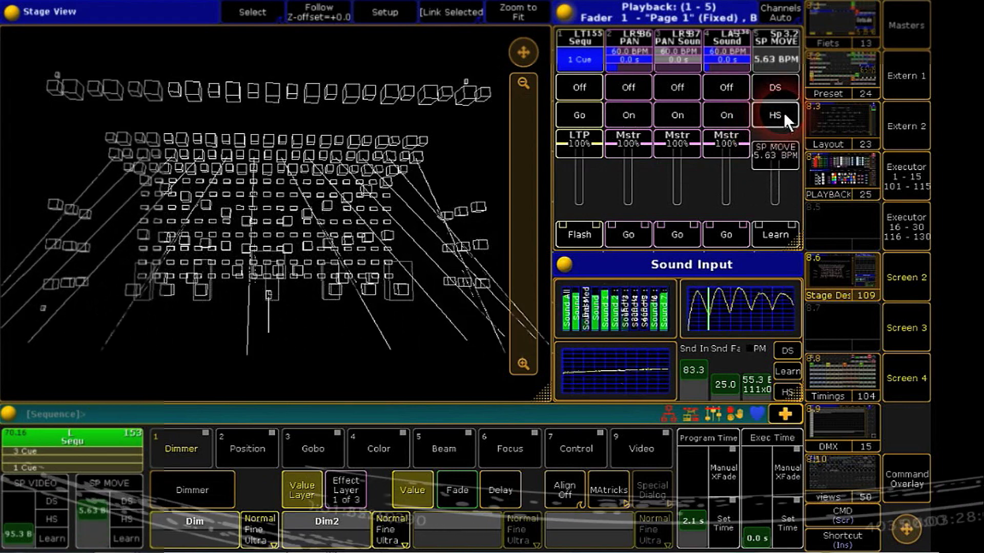
left_click(783, 95)
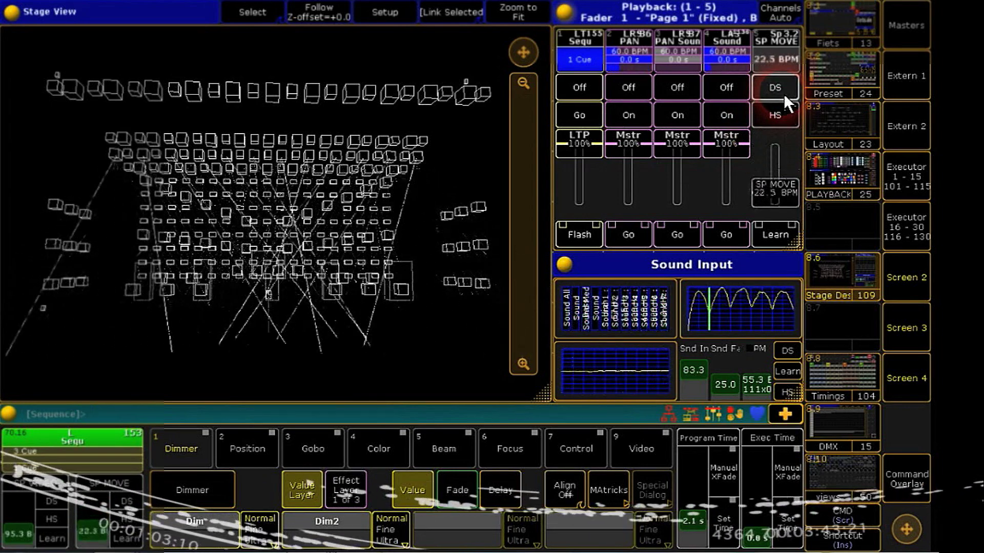
left_click(725, 372)
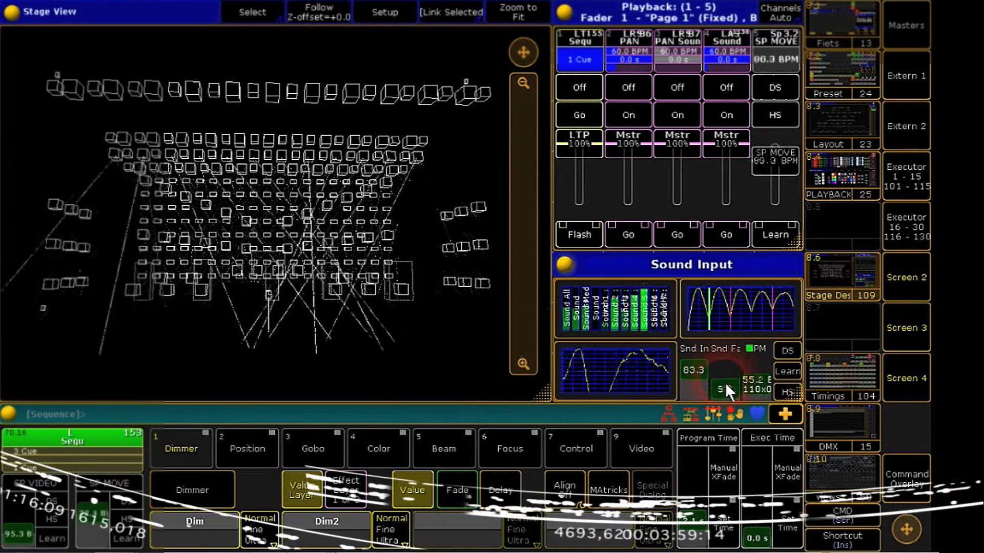
left_click(693, 369)
left_click(714, 376)
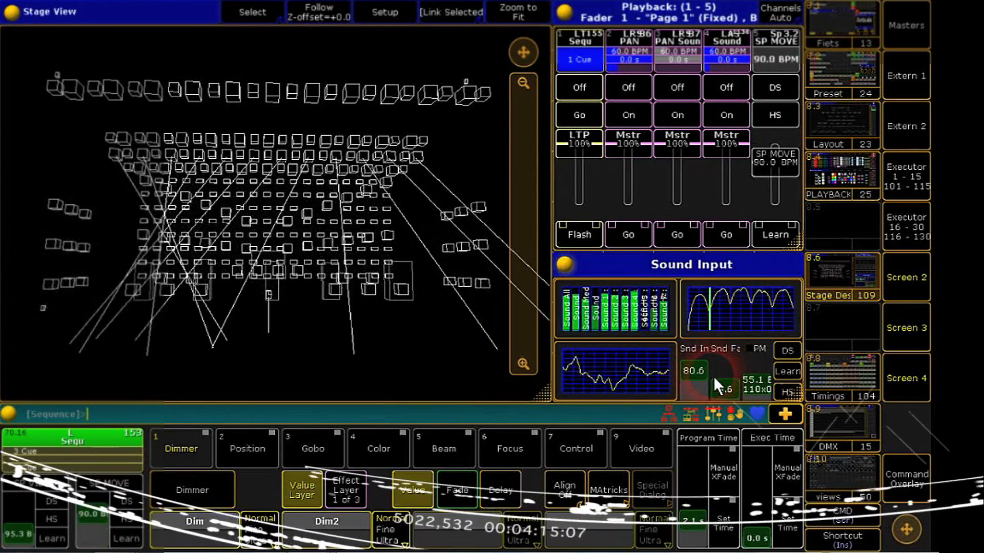